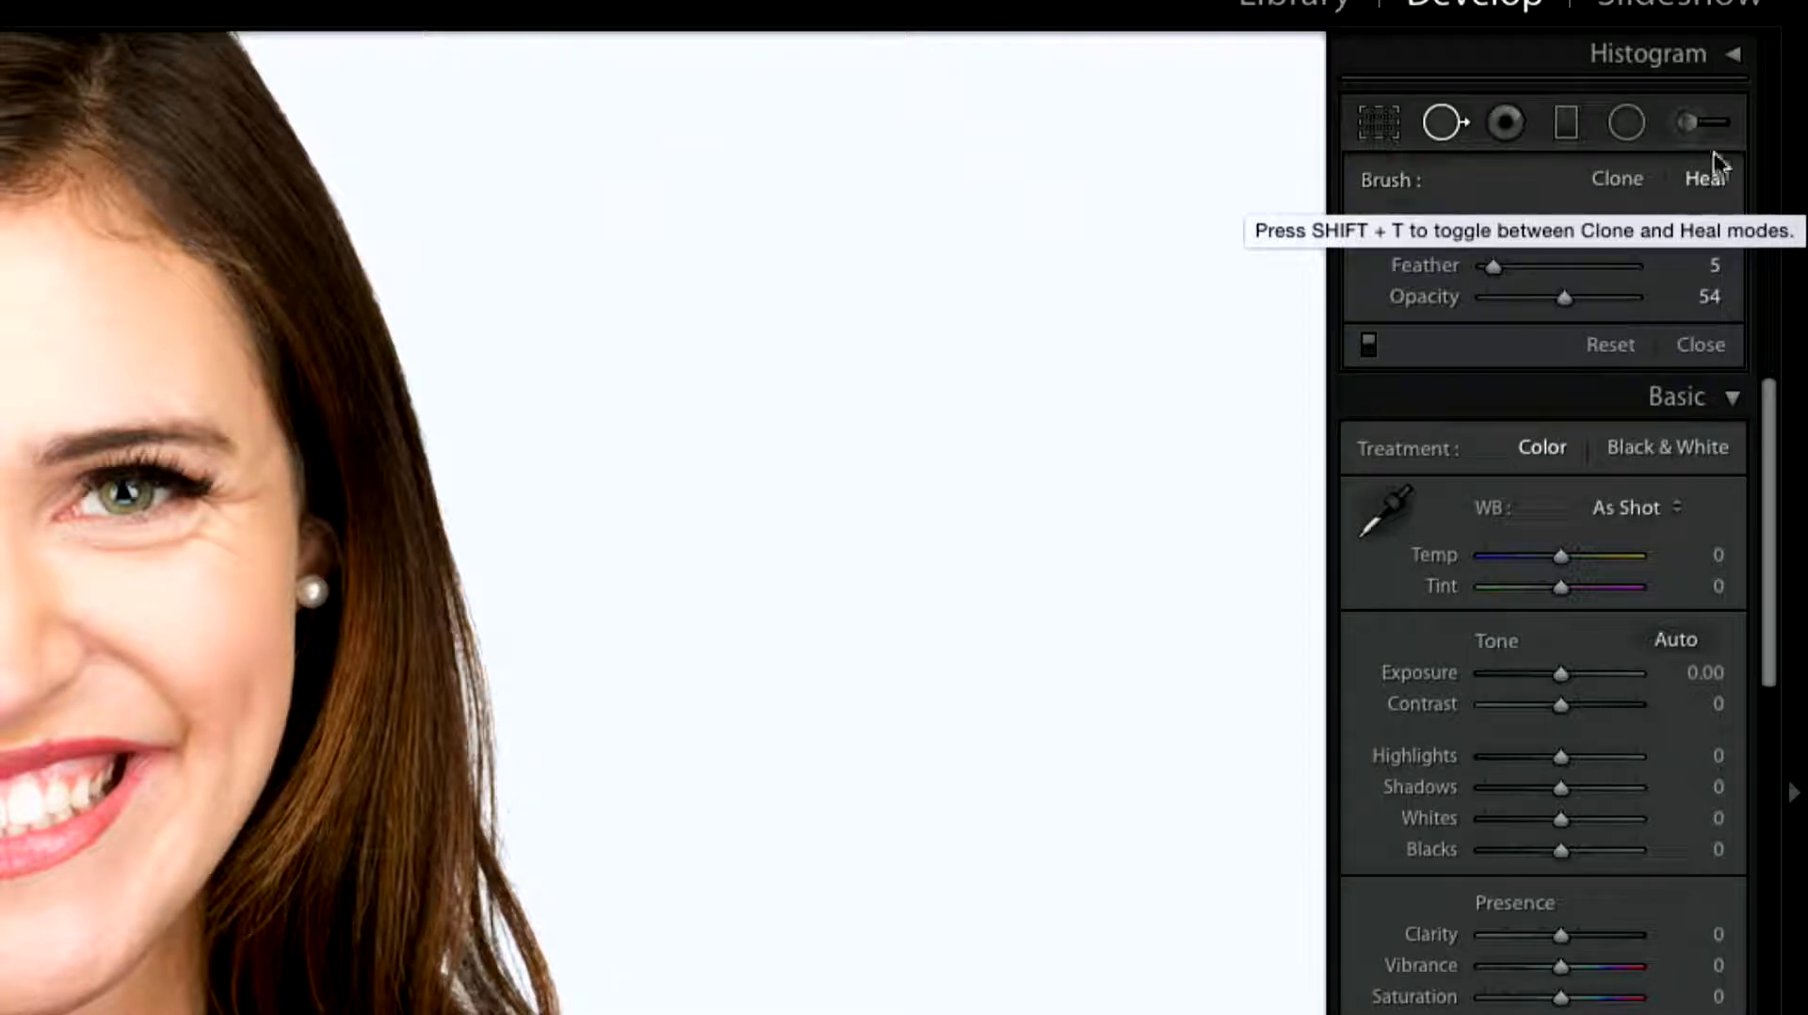
Step: Activate the Adjustment Brush and set brush A to size 59.7, feather 100 and flow 33
click(1688, 121)
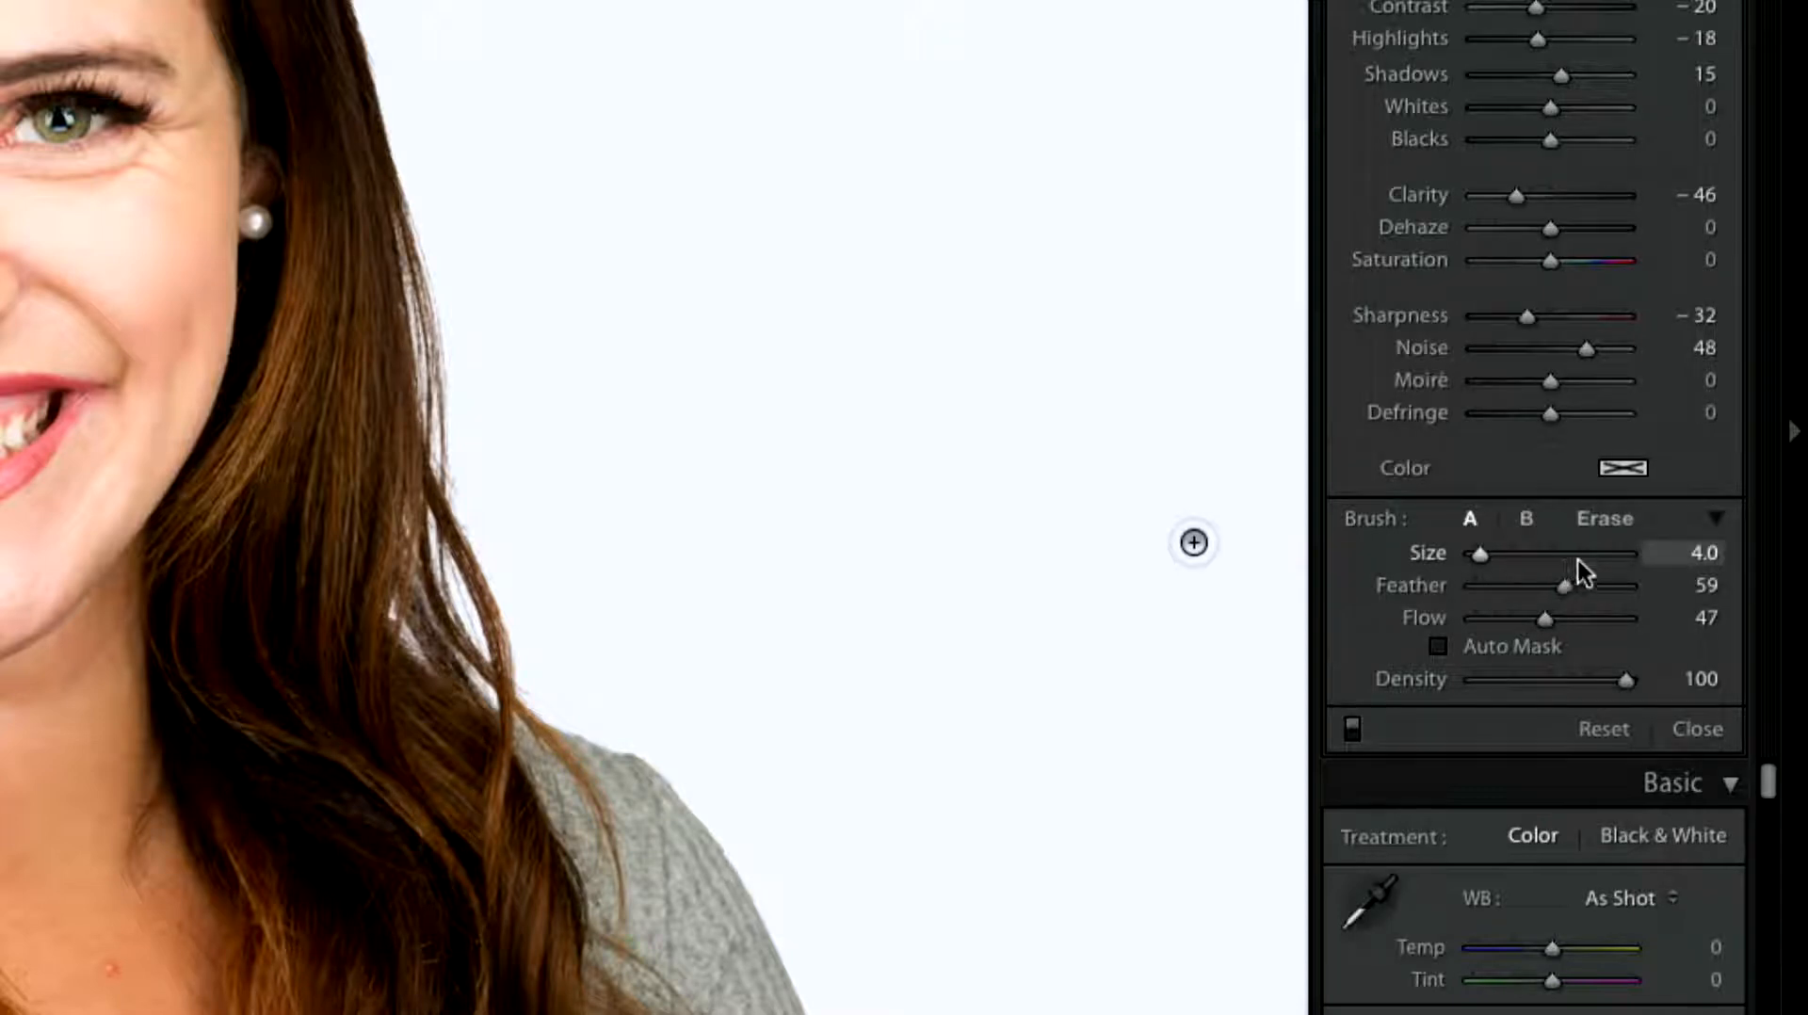
mouse_move(1558, 557)
mouse_down()
mouse_move(1535, 551)
mouse_move(1571, 552)
mouse_move(1582, 592)
mouse_move(1663, 592)
mouse_up()
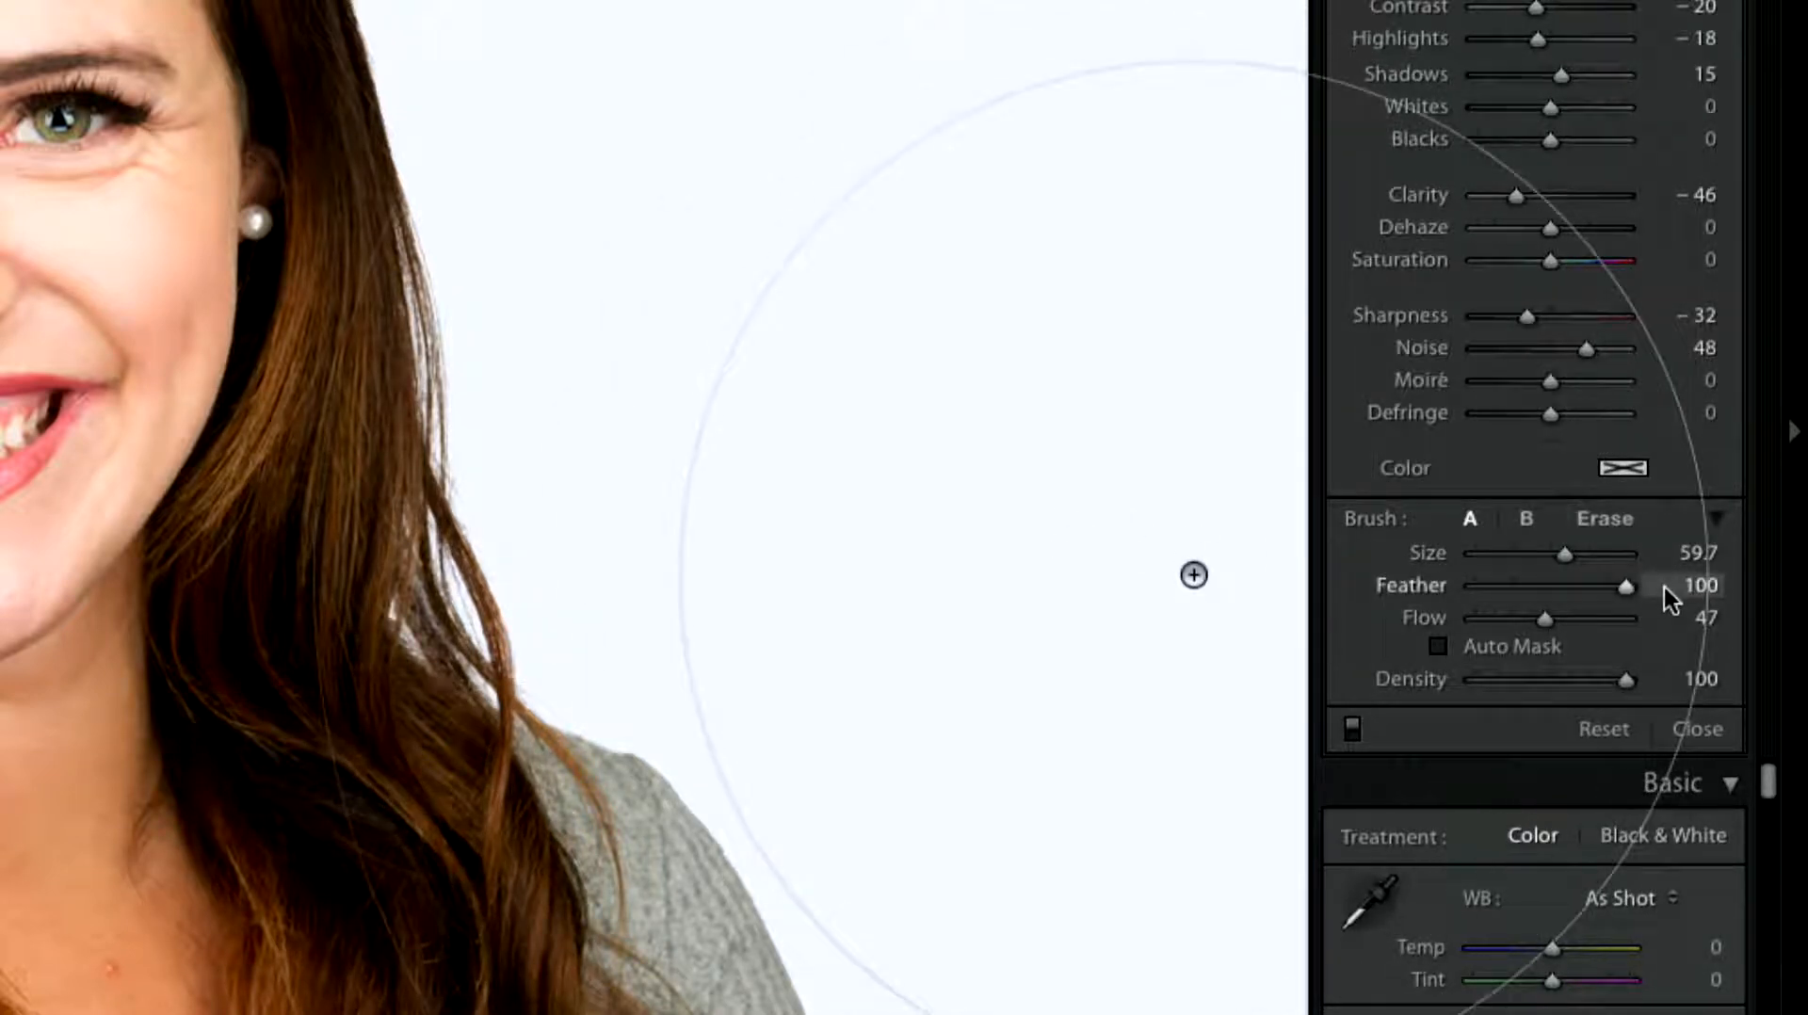
drag(1546, 620, 1518, 615)
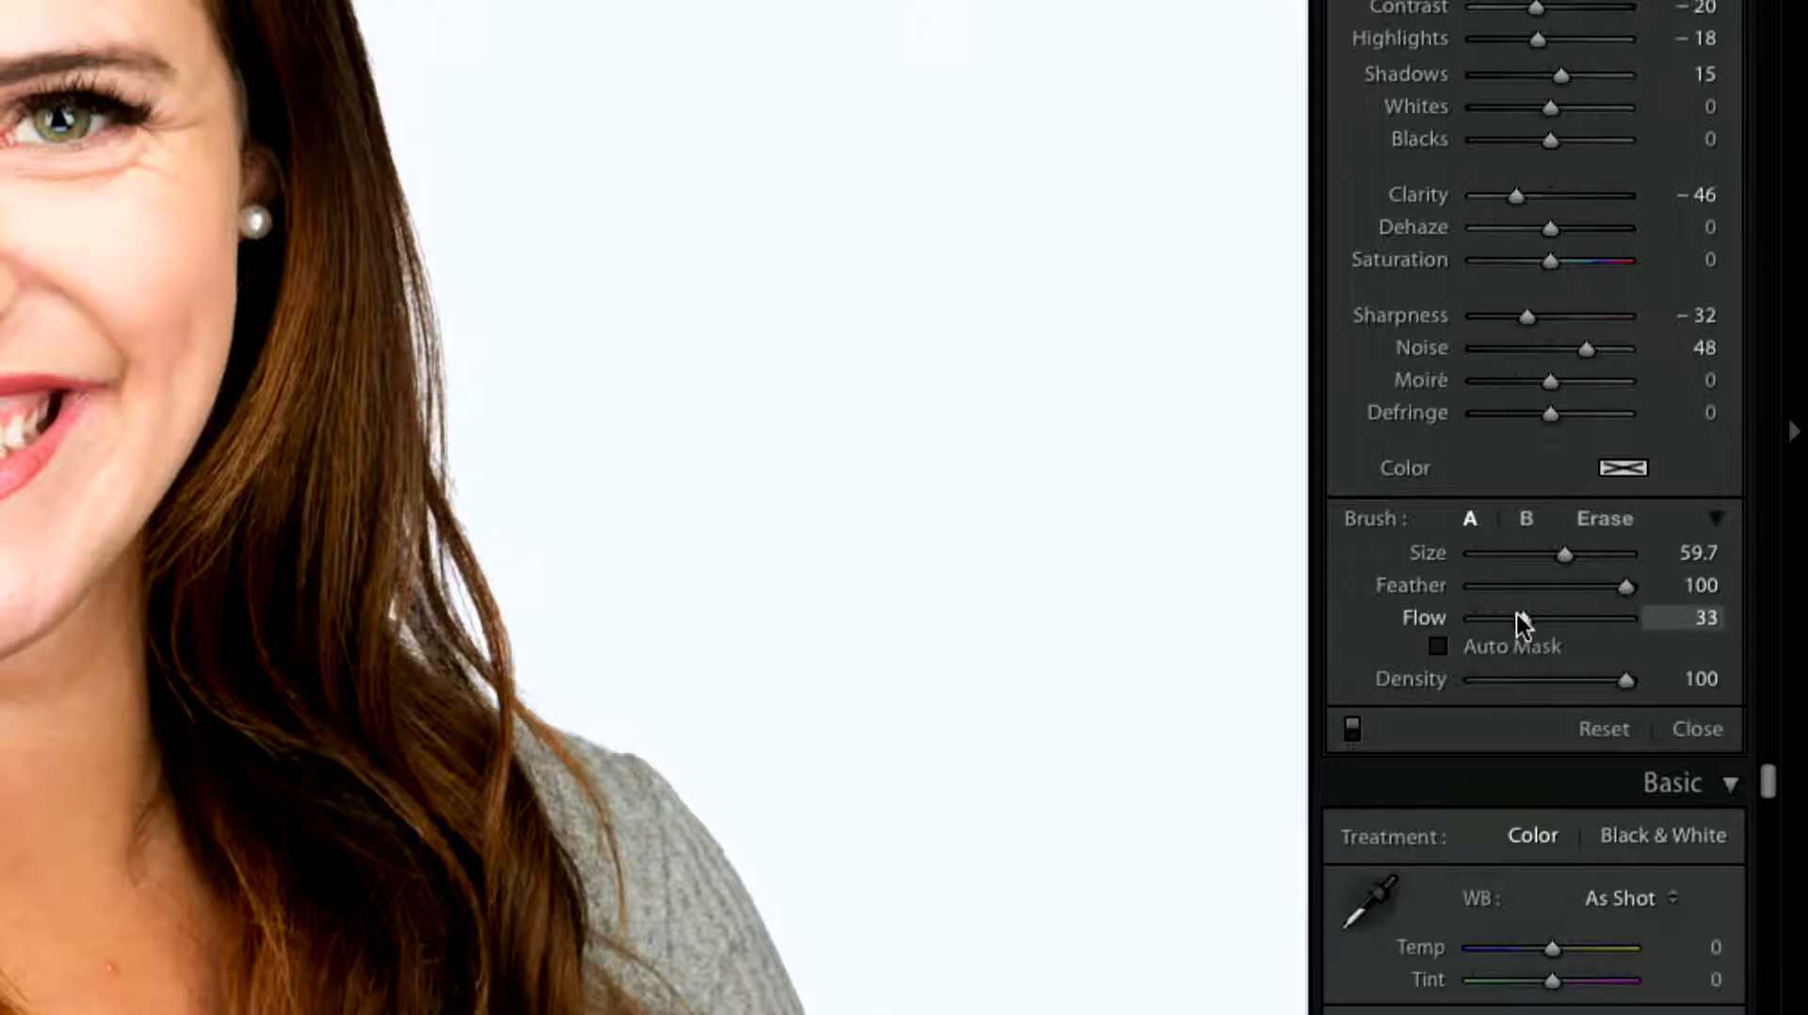
Step: Set brush B's flow to 86, then switch between brushes A and B, finishing on brush A
click(1527, 519)
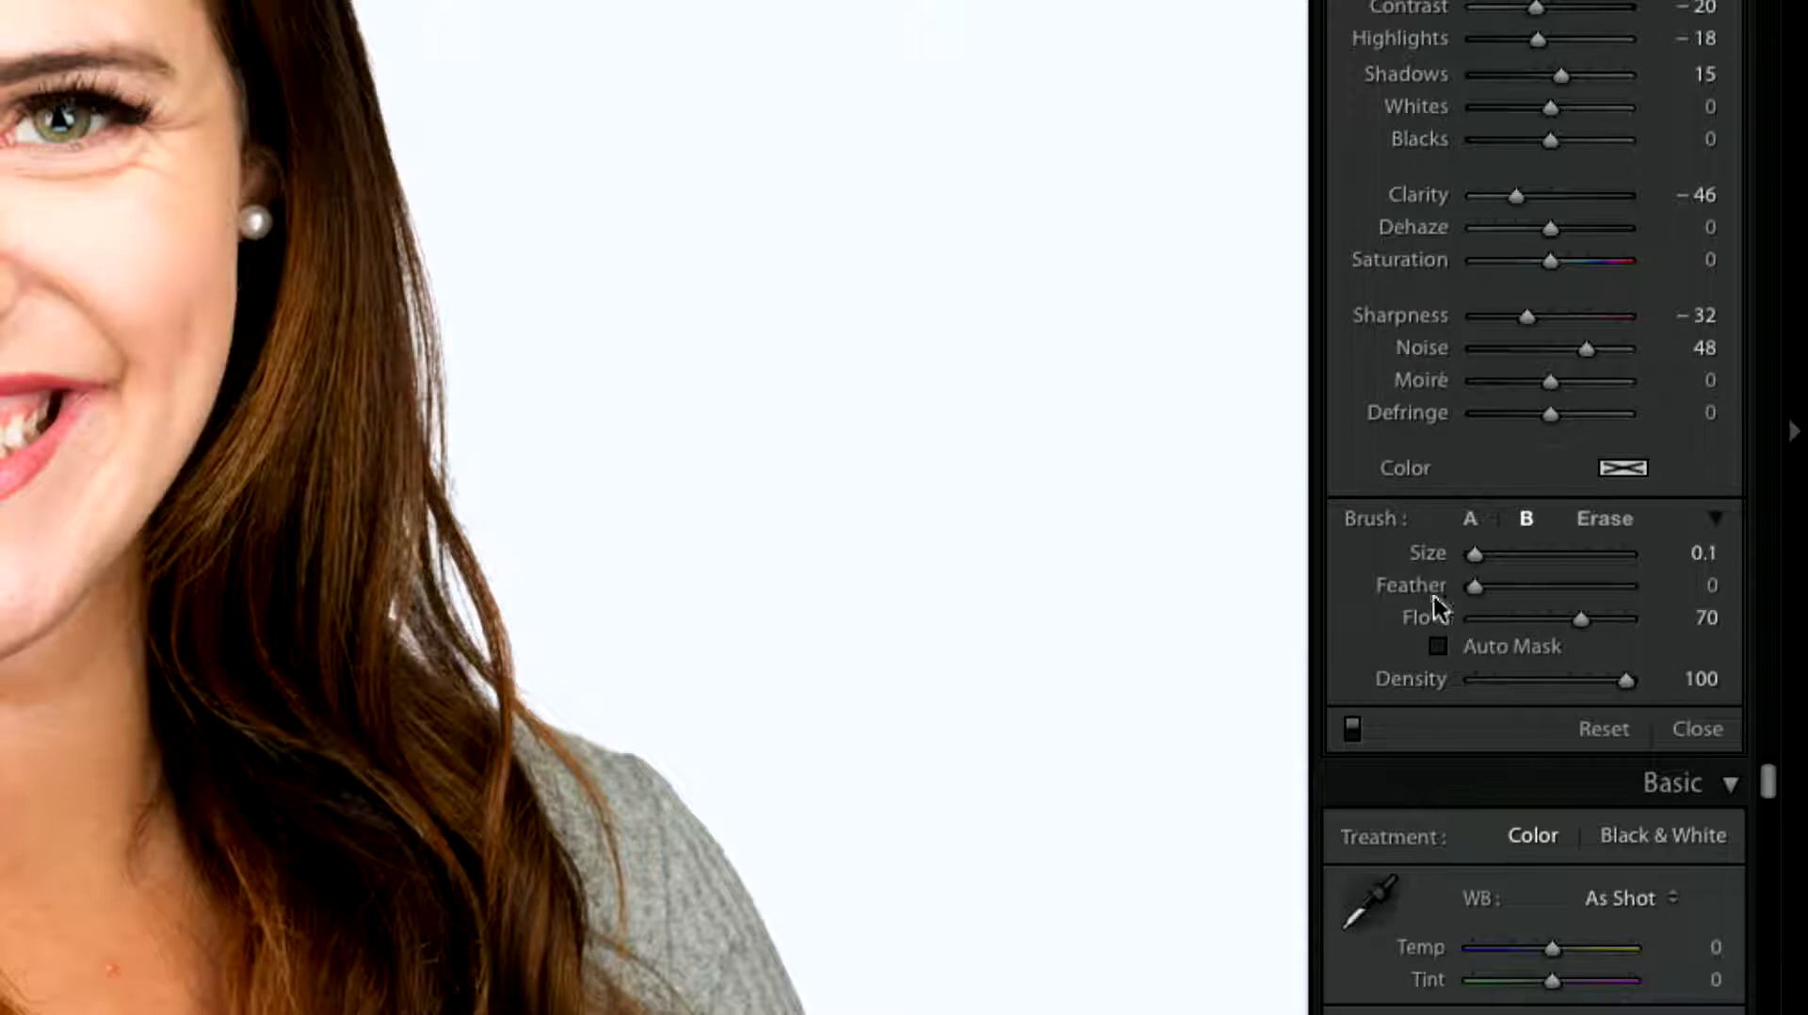
drag(1623, 619, 1598, 624)
key(/)
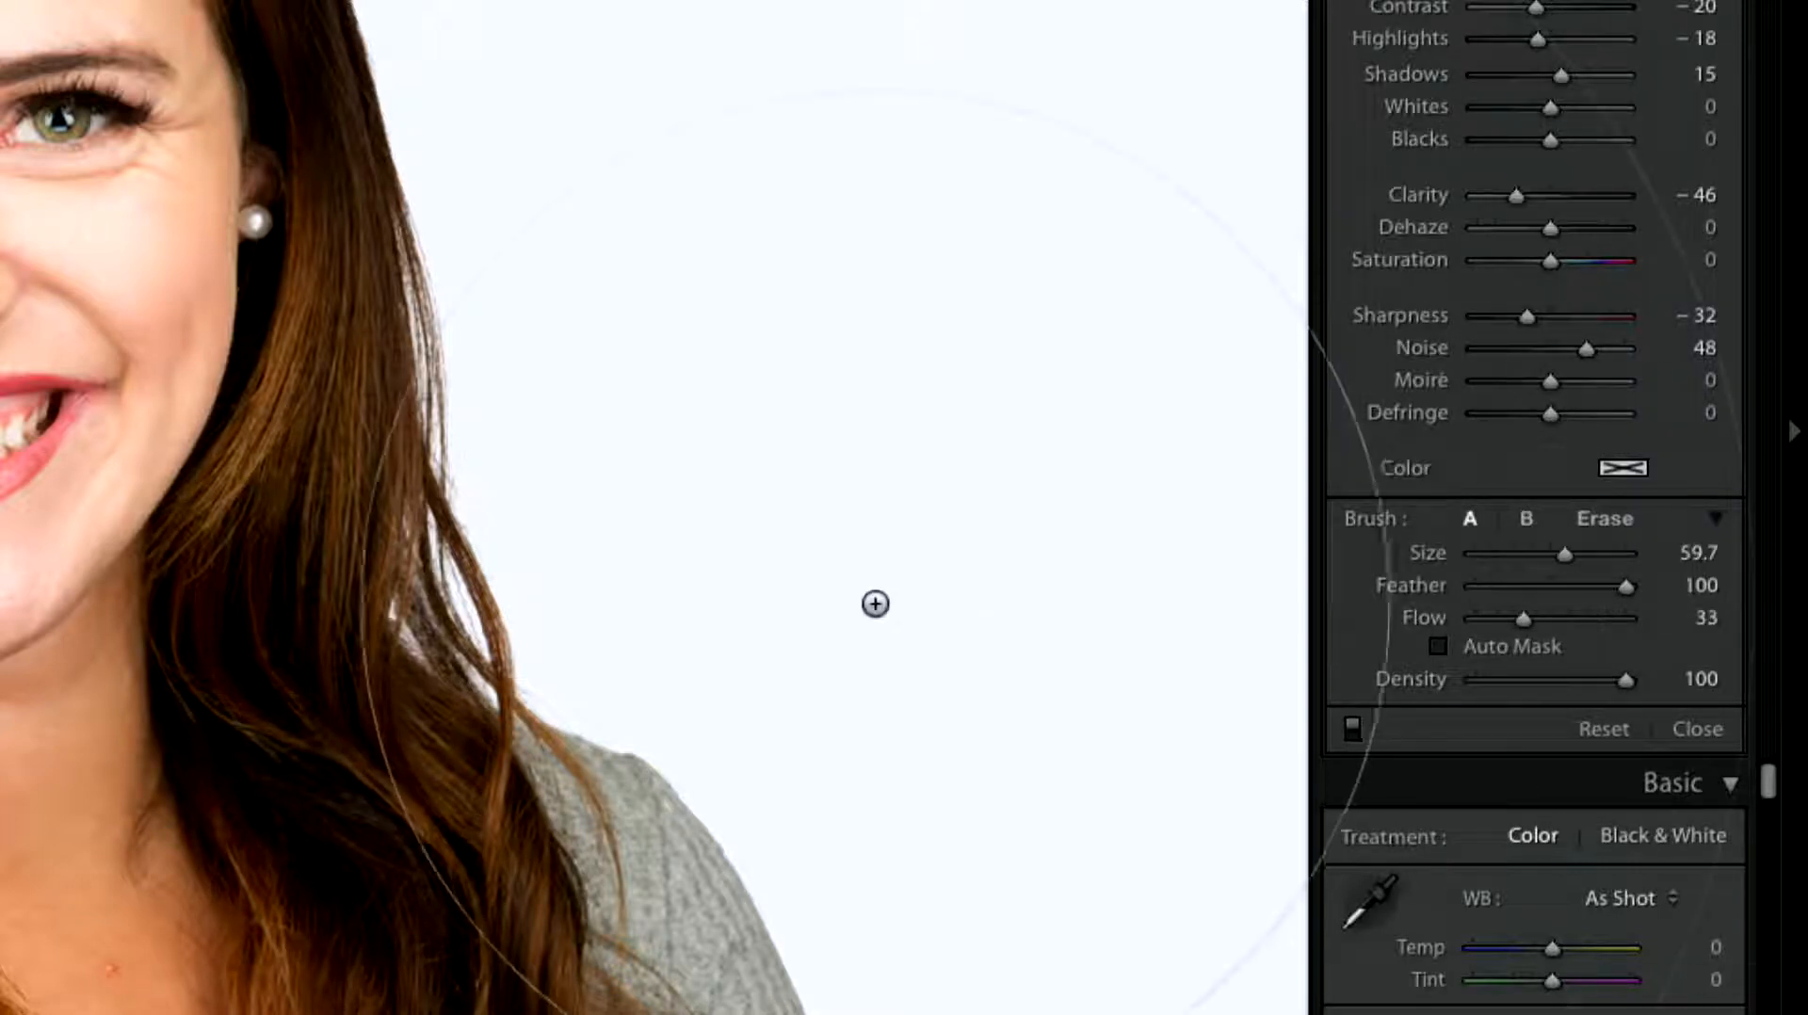
key(/)
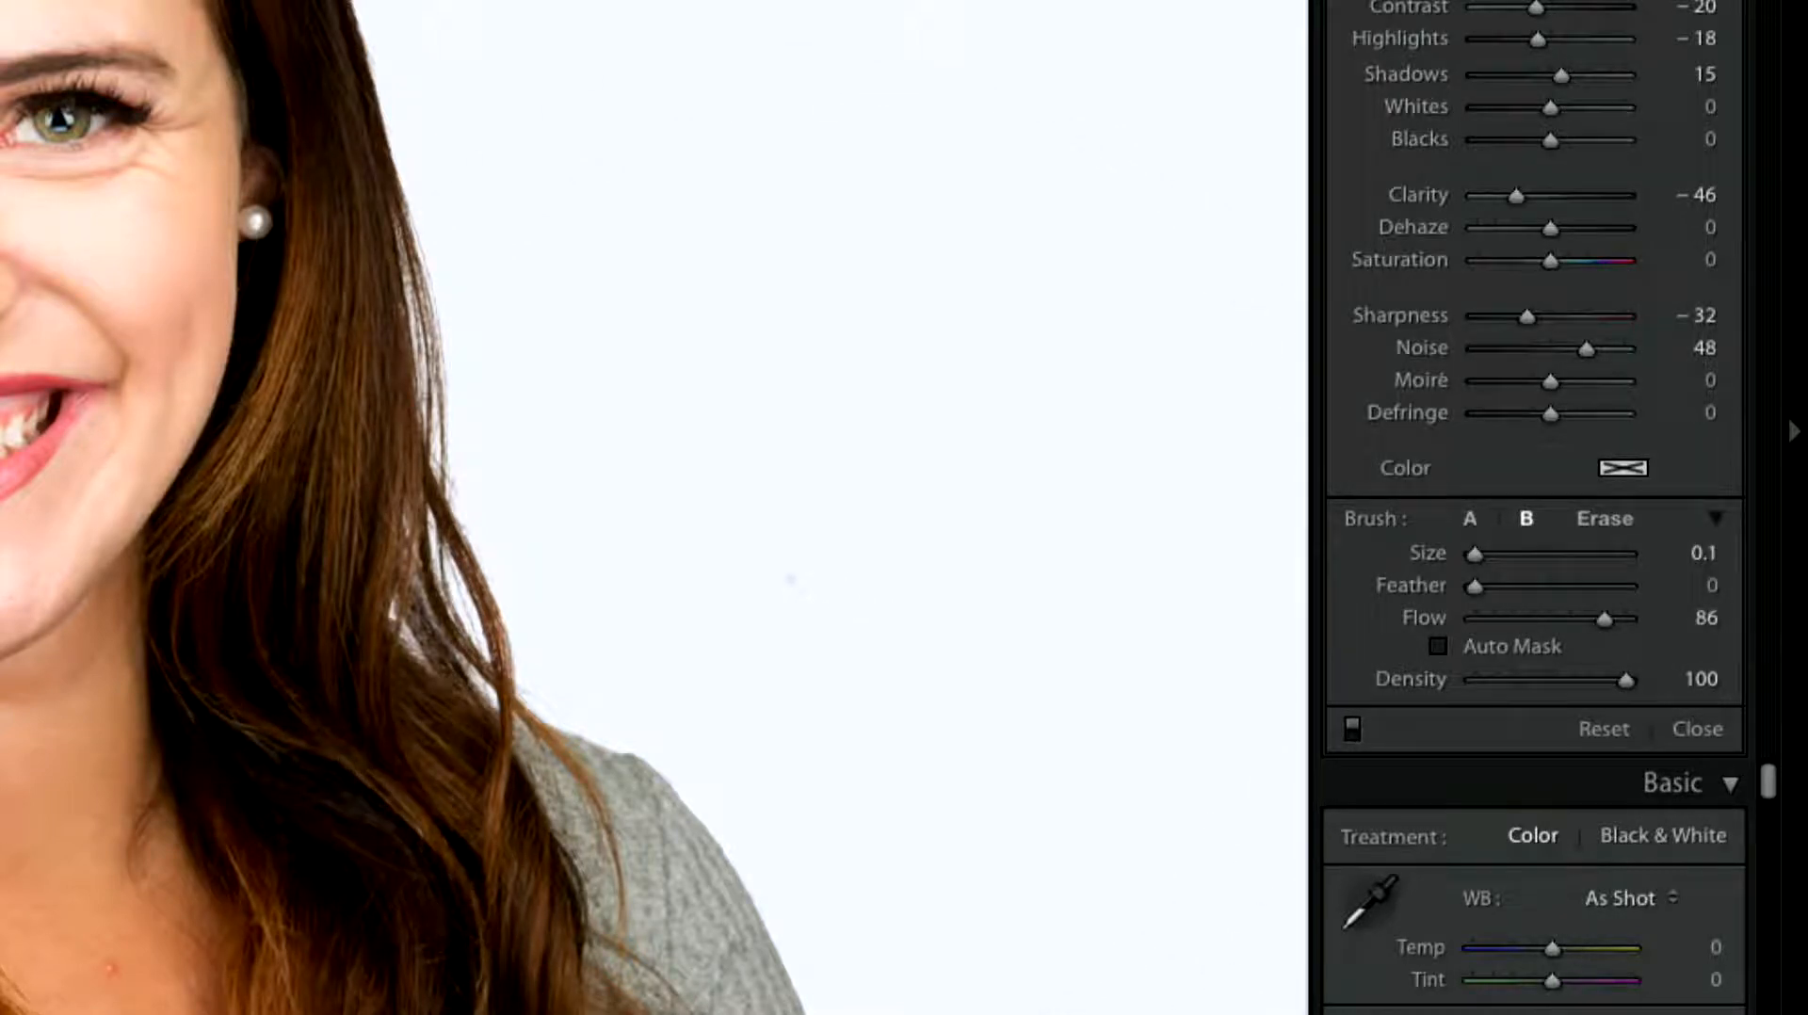
key(slash)
key(slash)
key(slash)
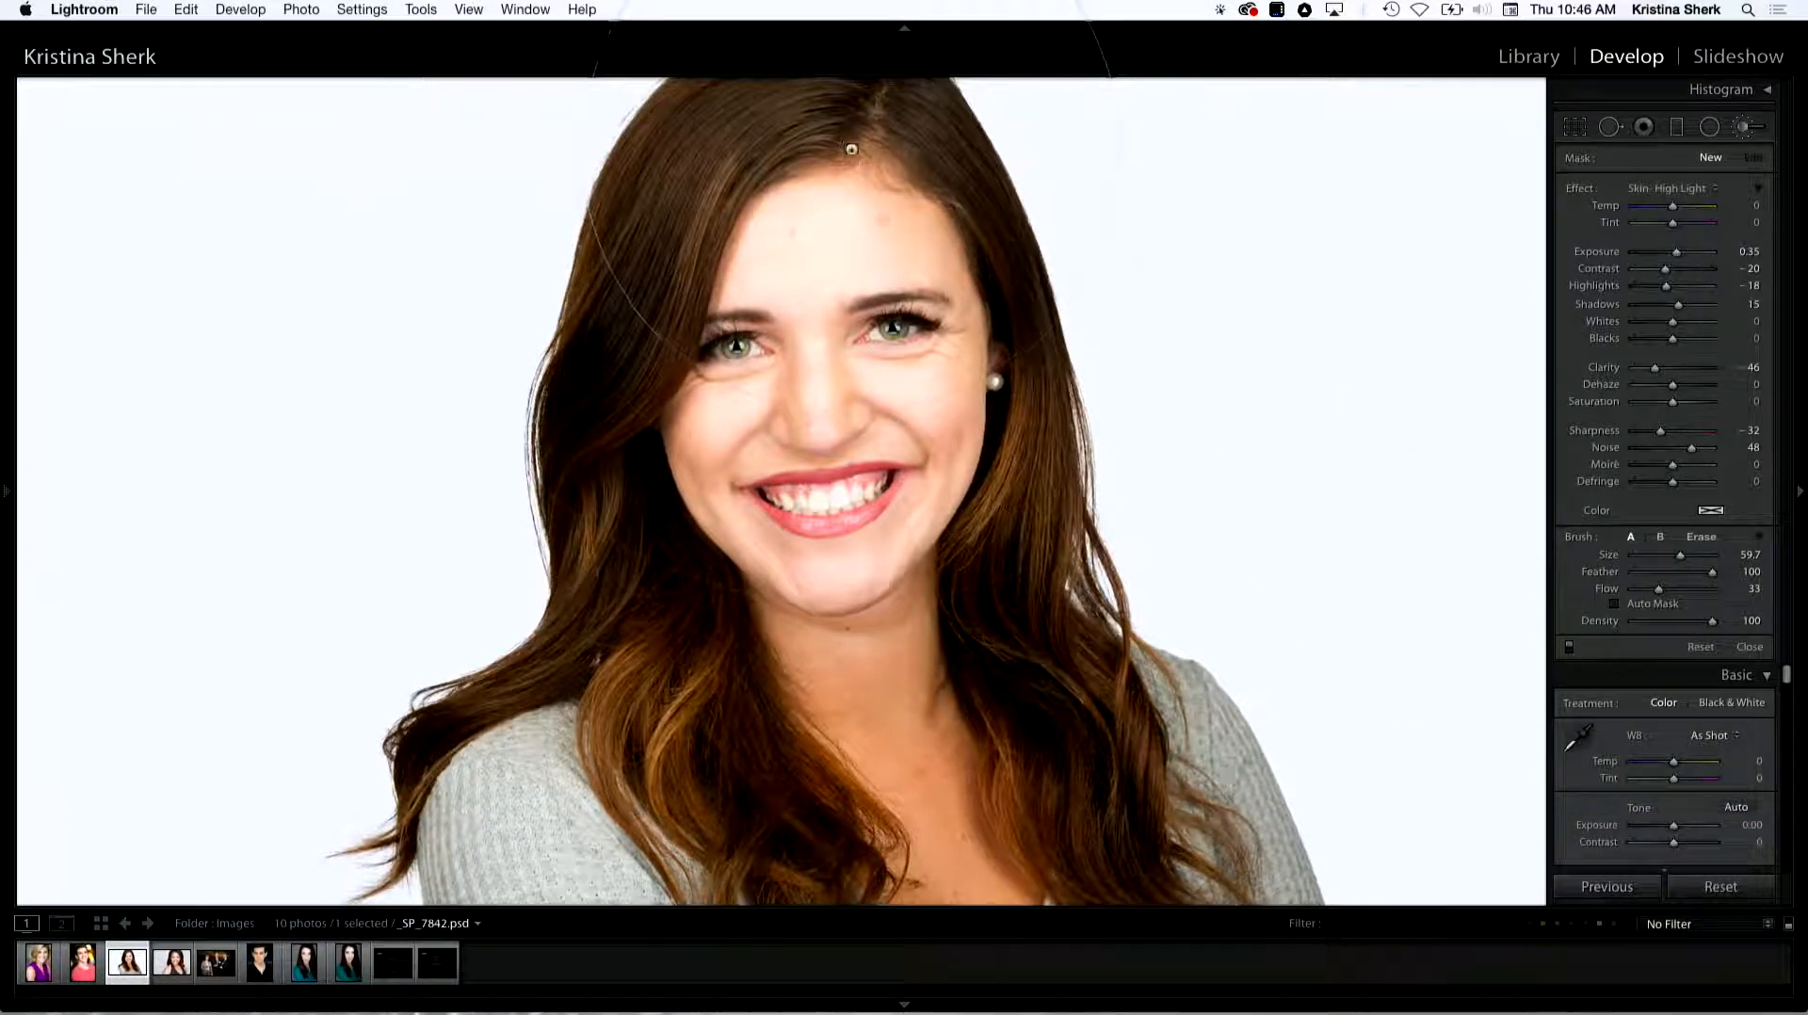
Step: Brush the Skin-High Light effect onto the woman's face starting at the forehead, and temporarily switch the brush to Erase and back
click(885, 220)
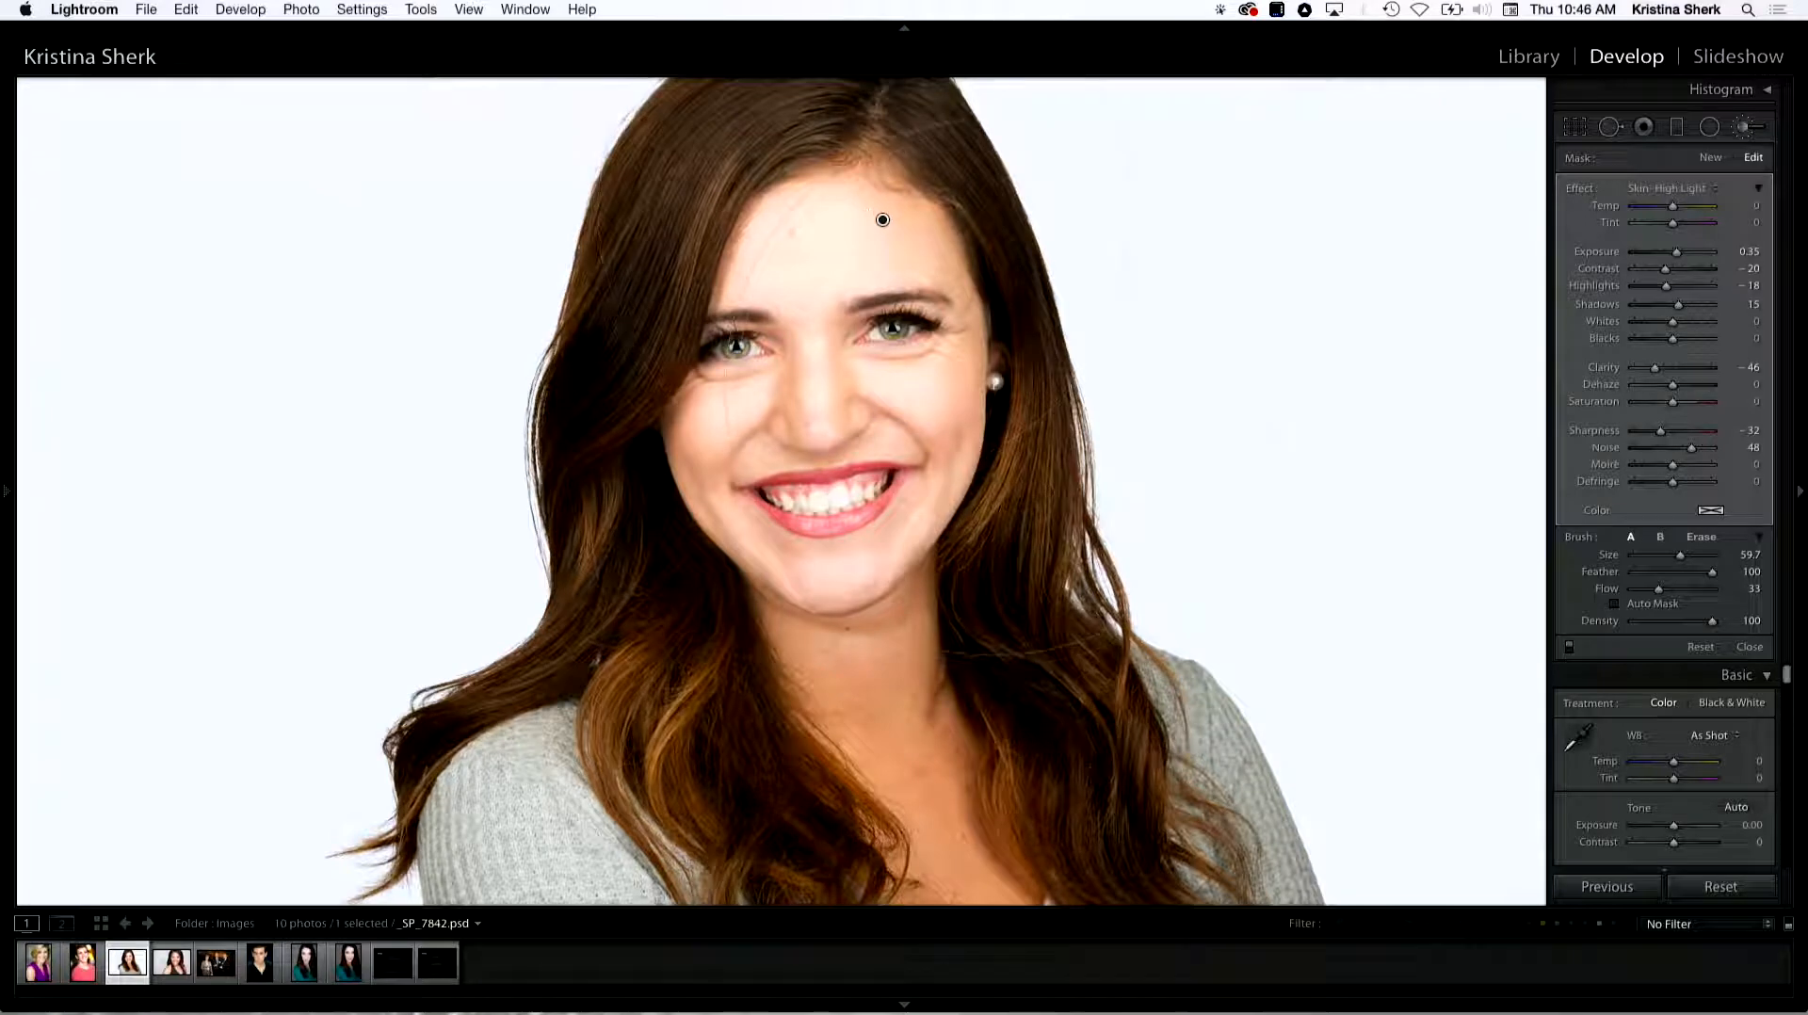
key(alt)
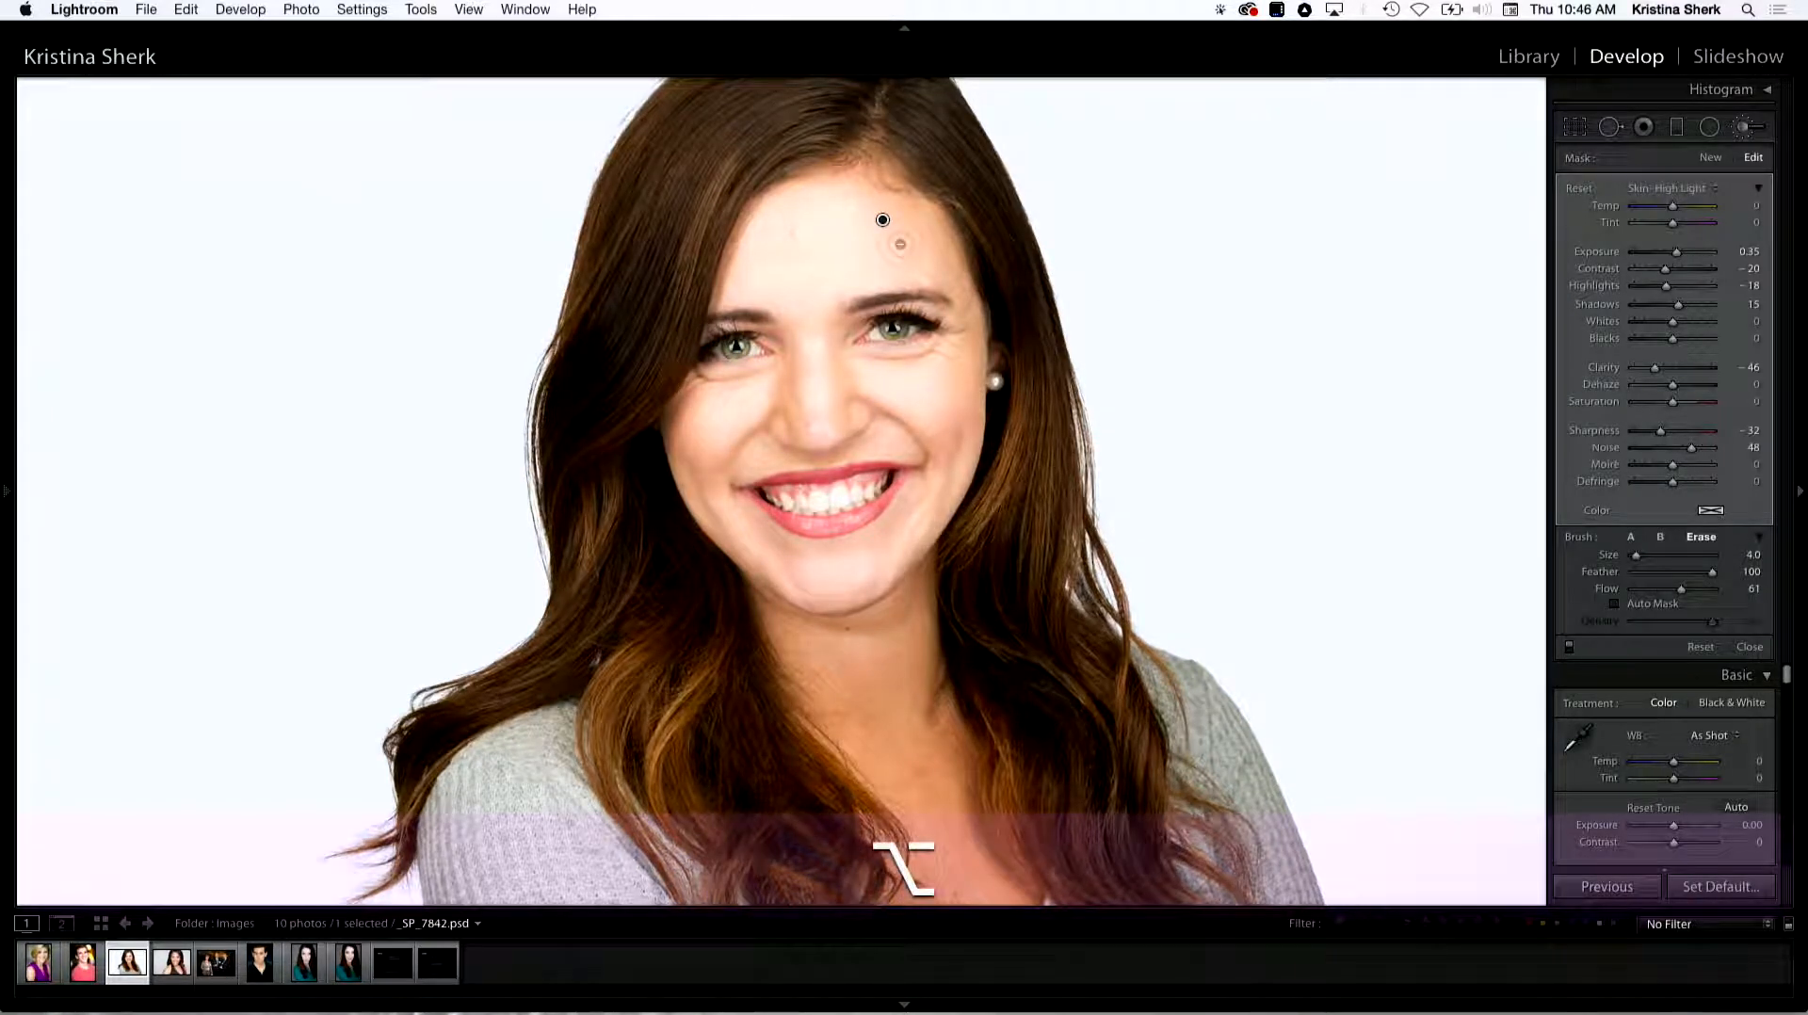
key(alt)
key(alt)
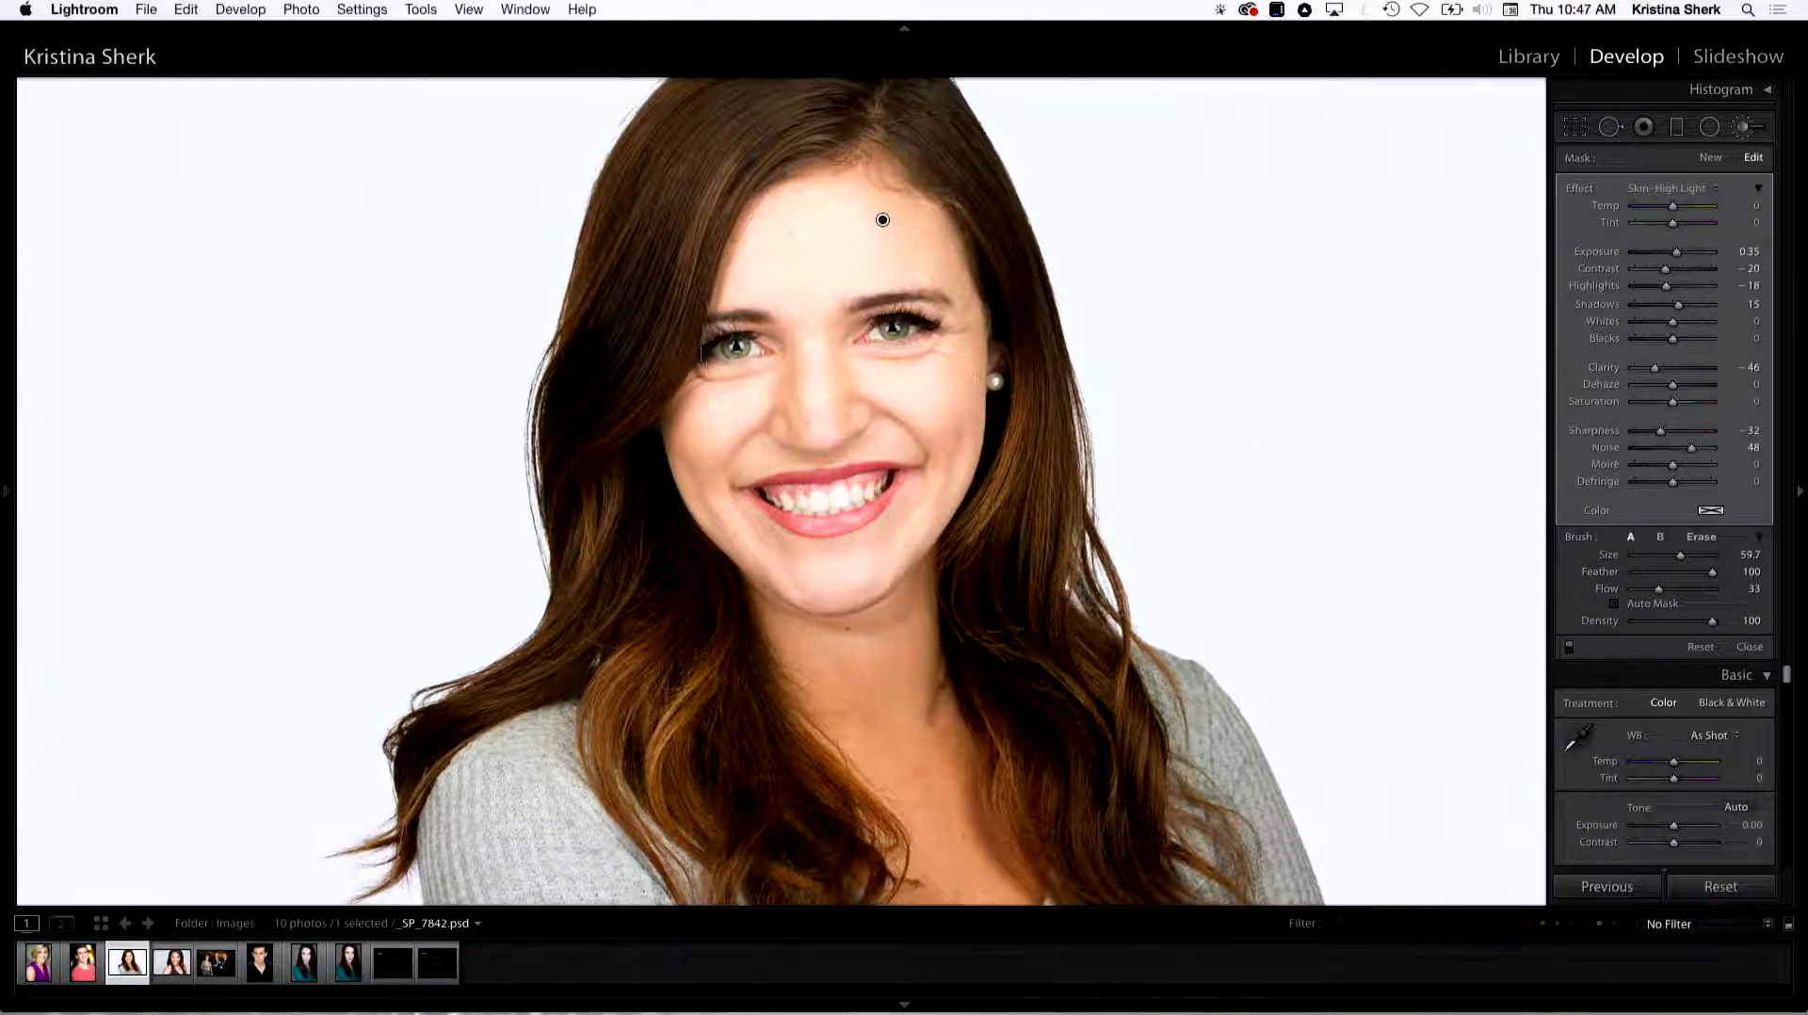
key(alt)
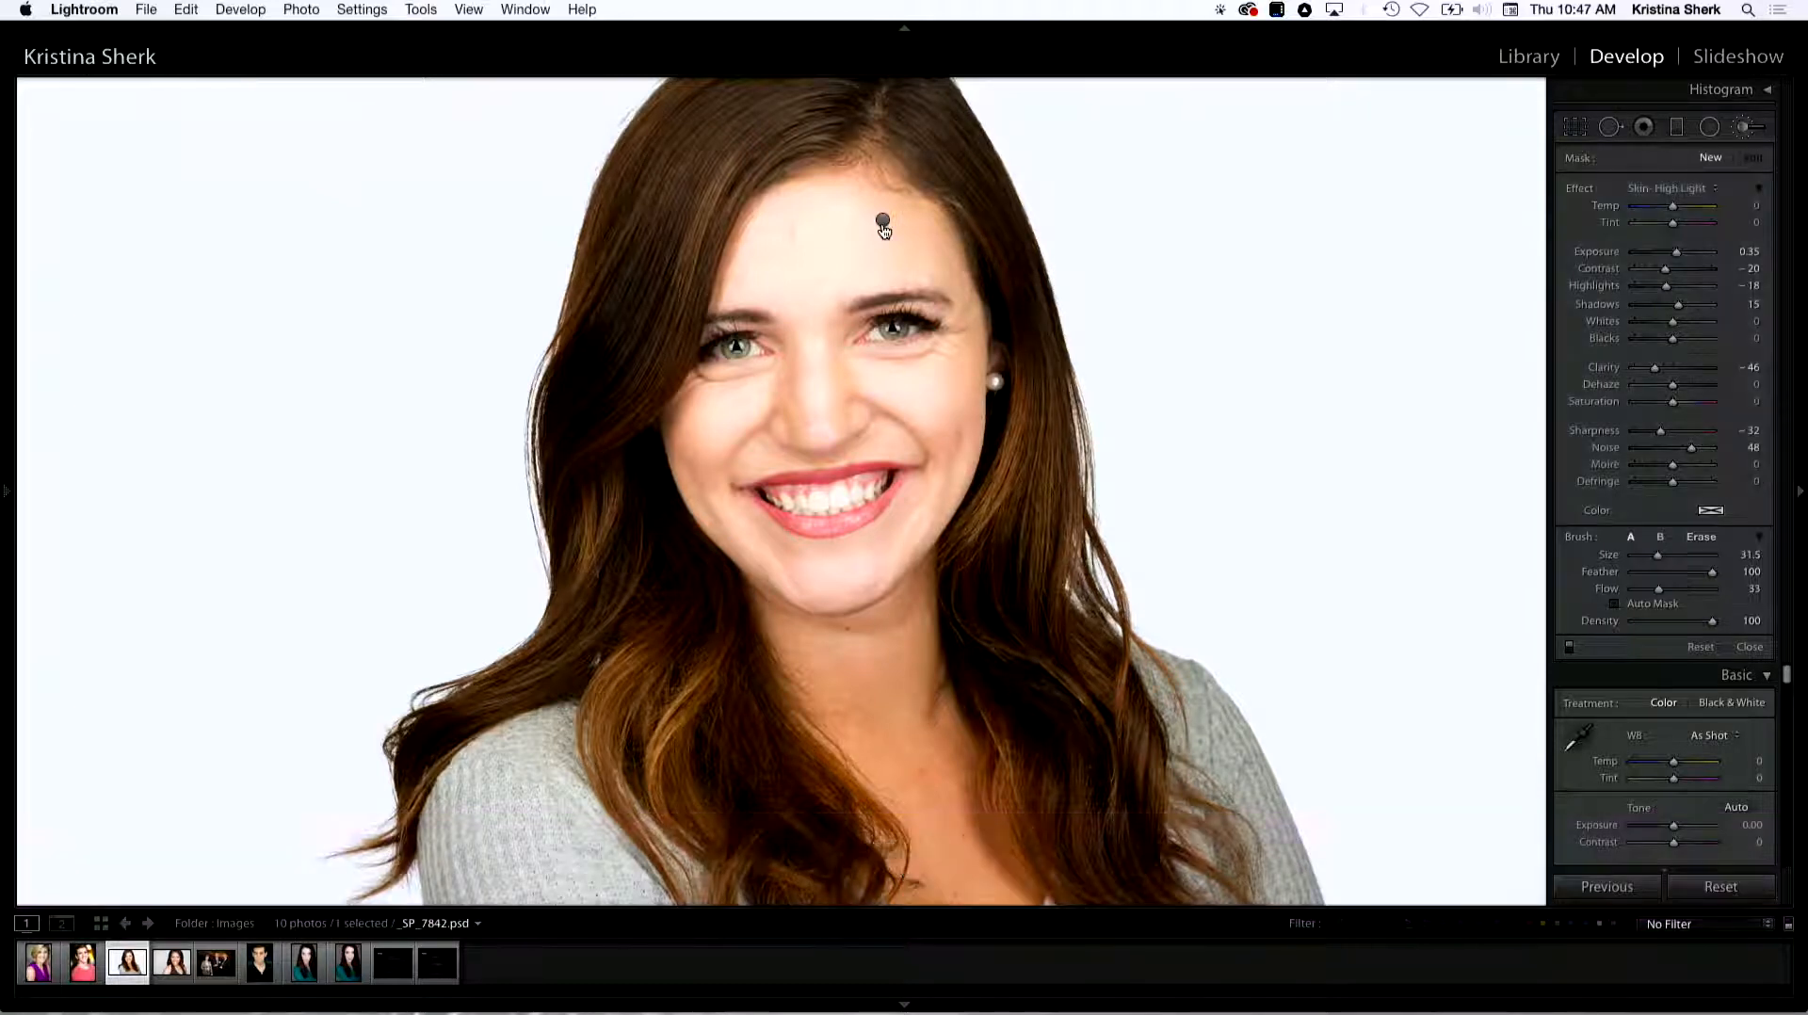
Step: Reselect the Skin-High Light adjustment pin on the forehead and preview its mask overlay
mouse_move(883, 222)
click(881, 220)
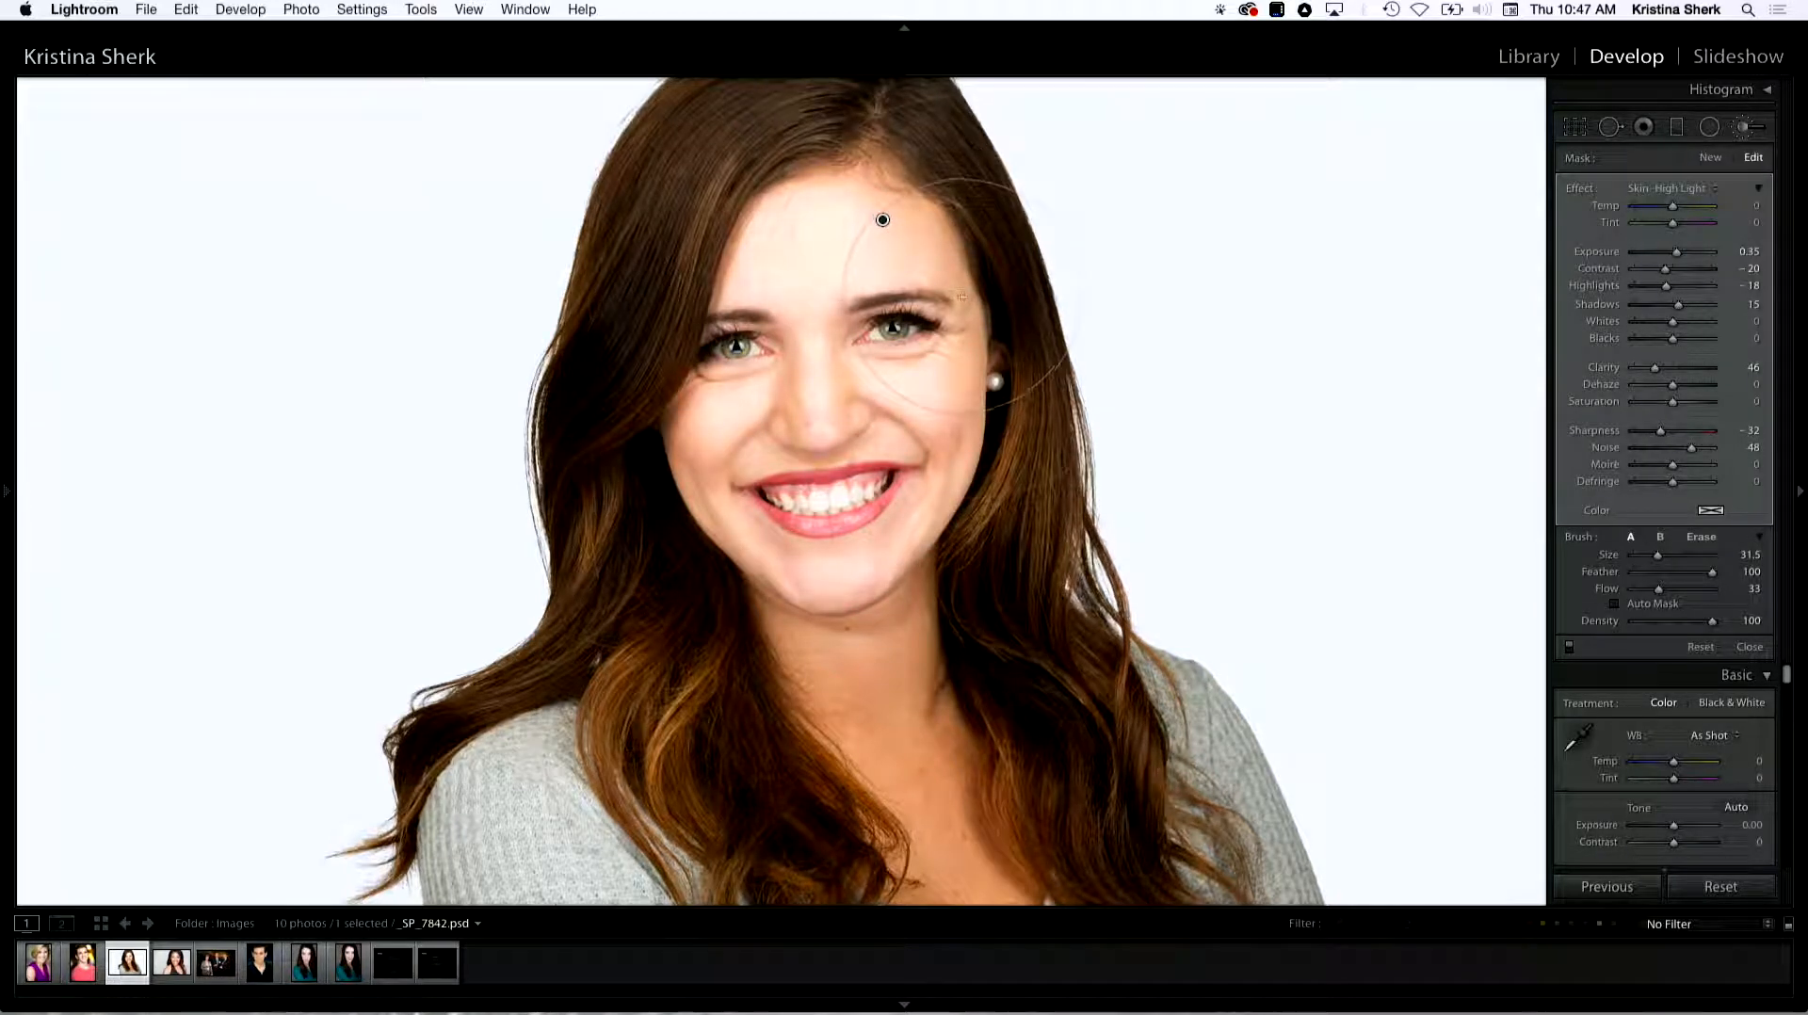
mouse_move(883, 220)
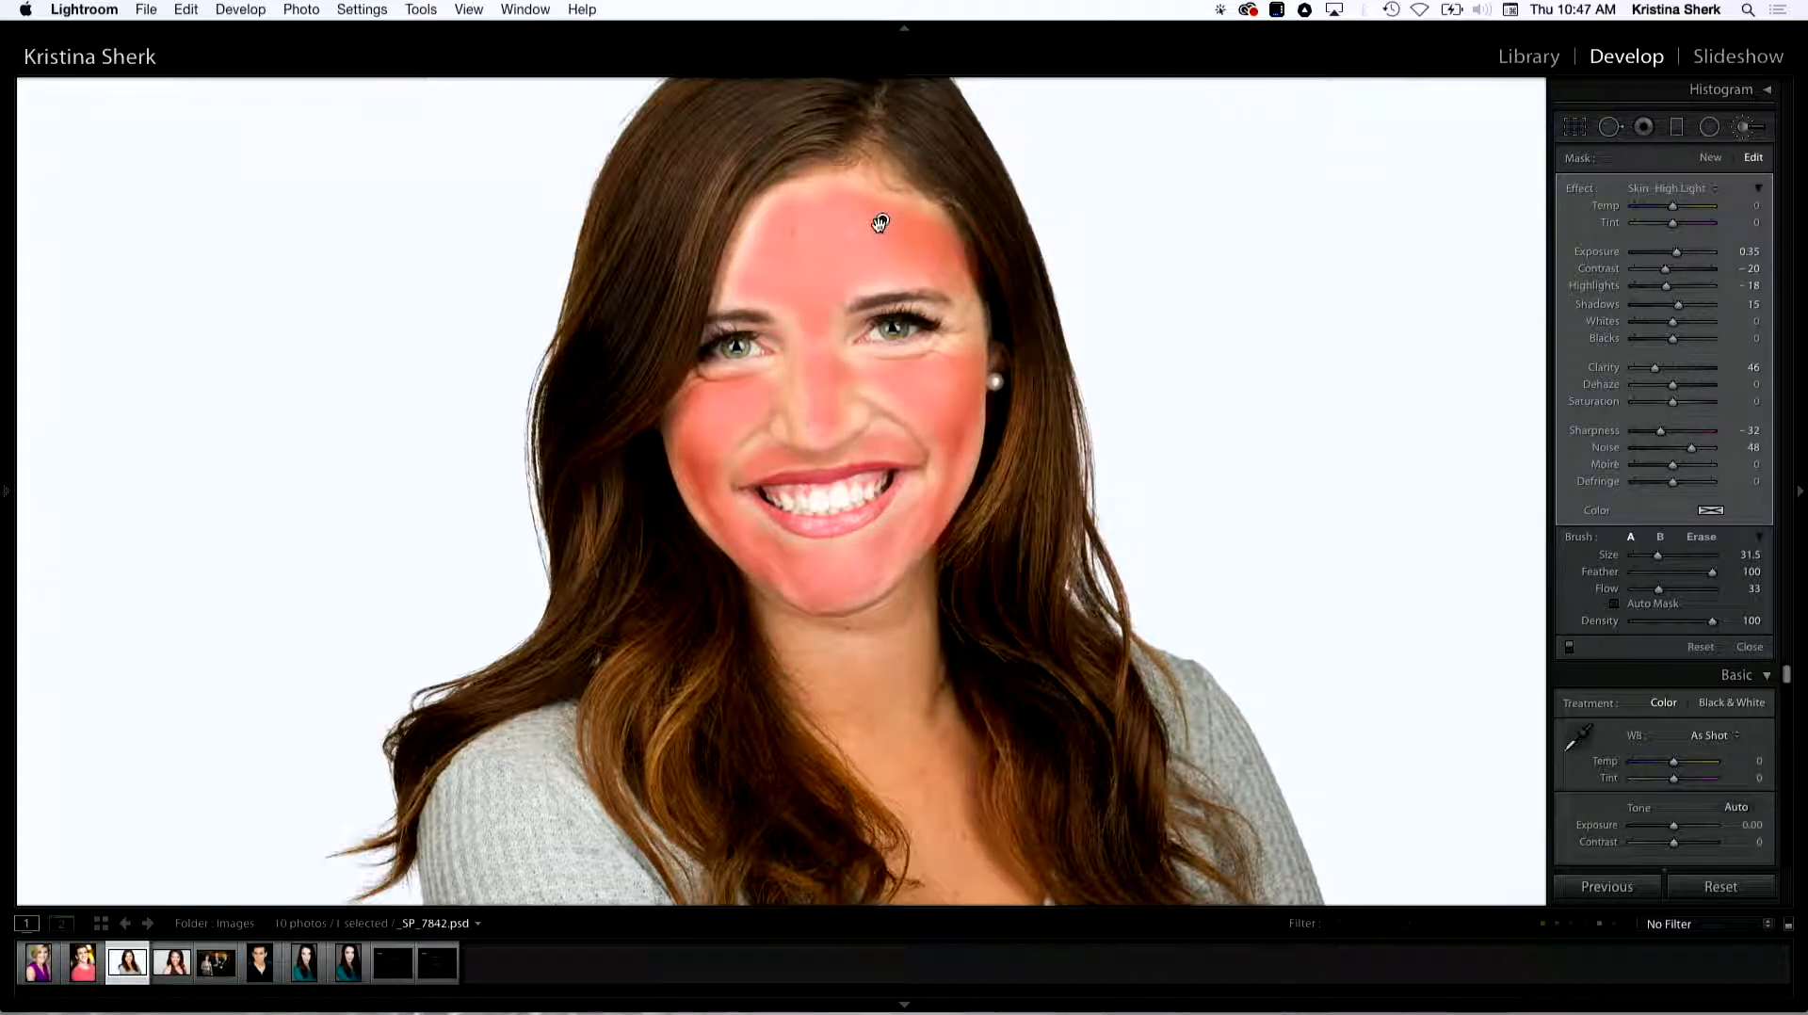
Step: Toggle the visibility of the adjustment pin on the forehead
key(h)
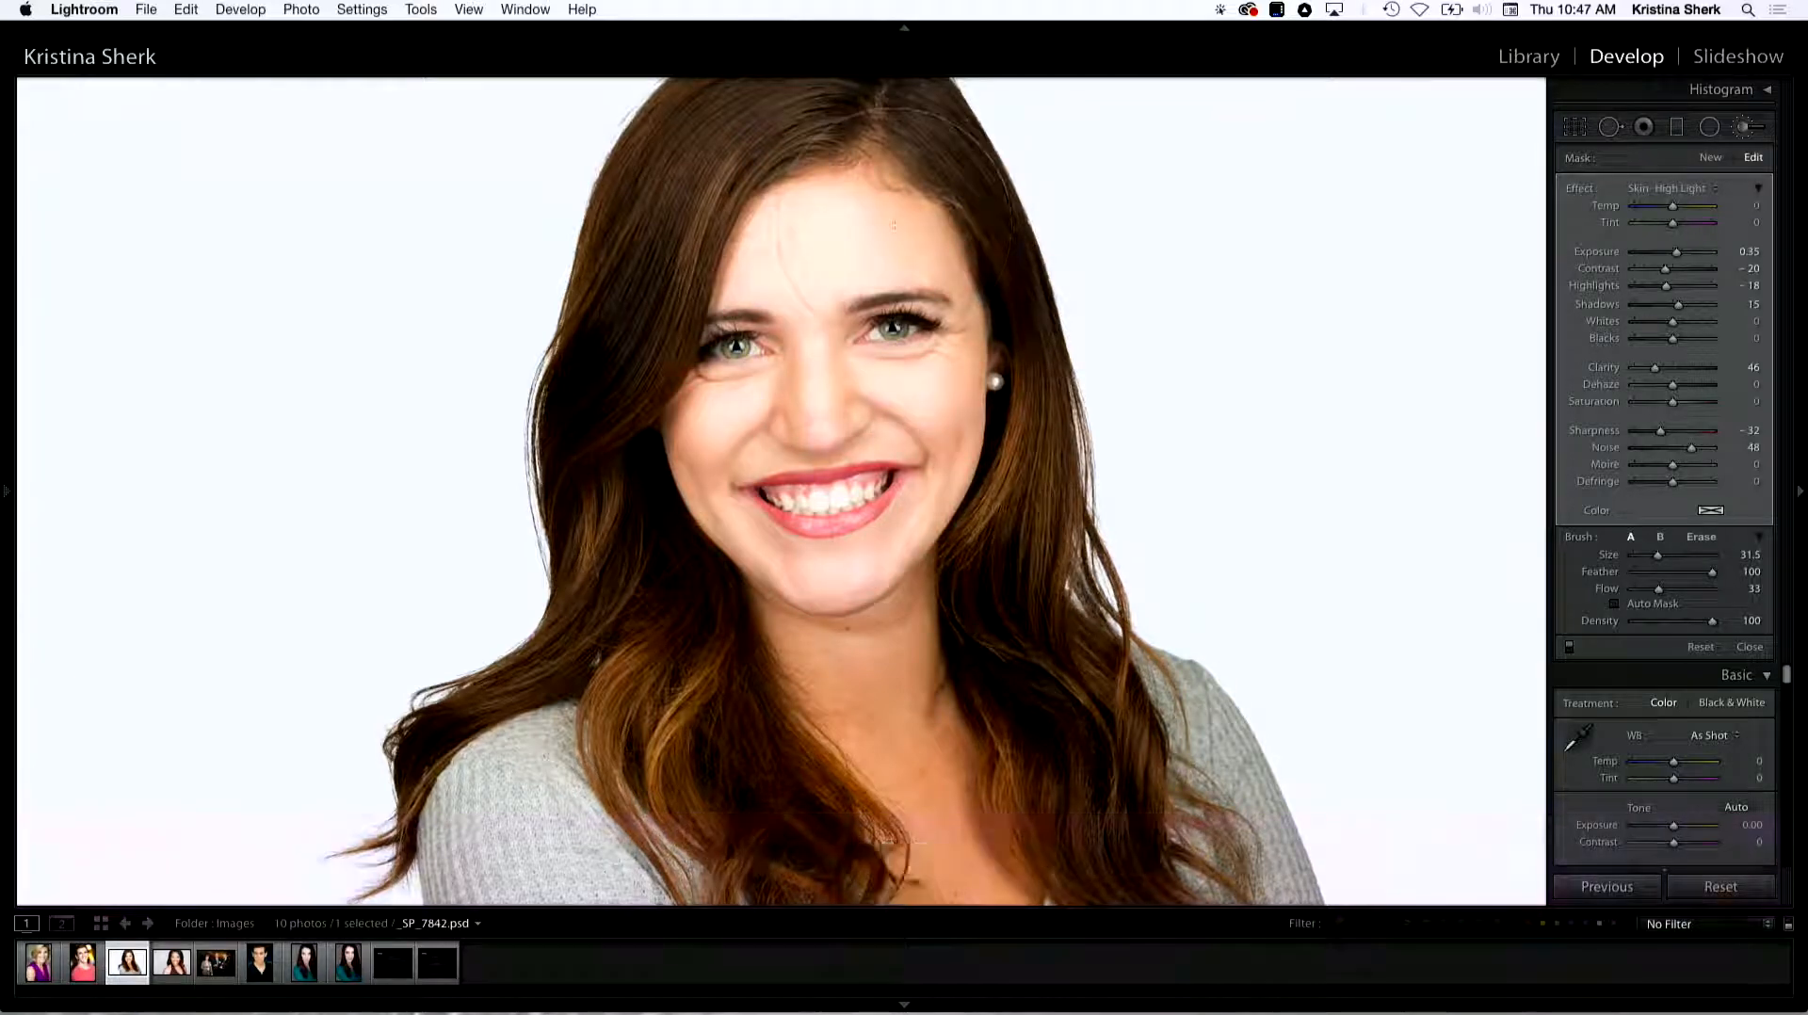
key(h)
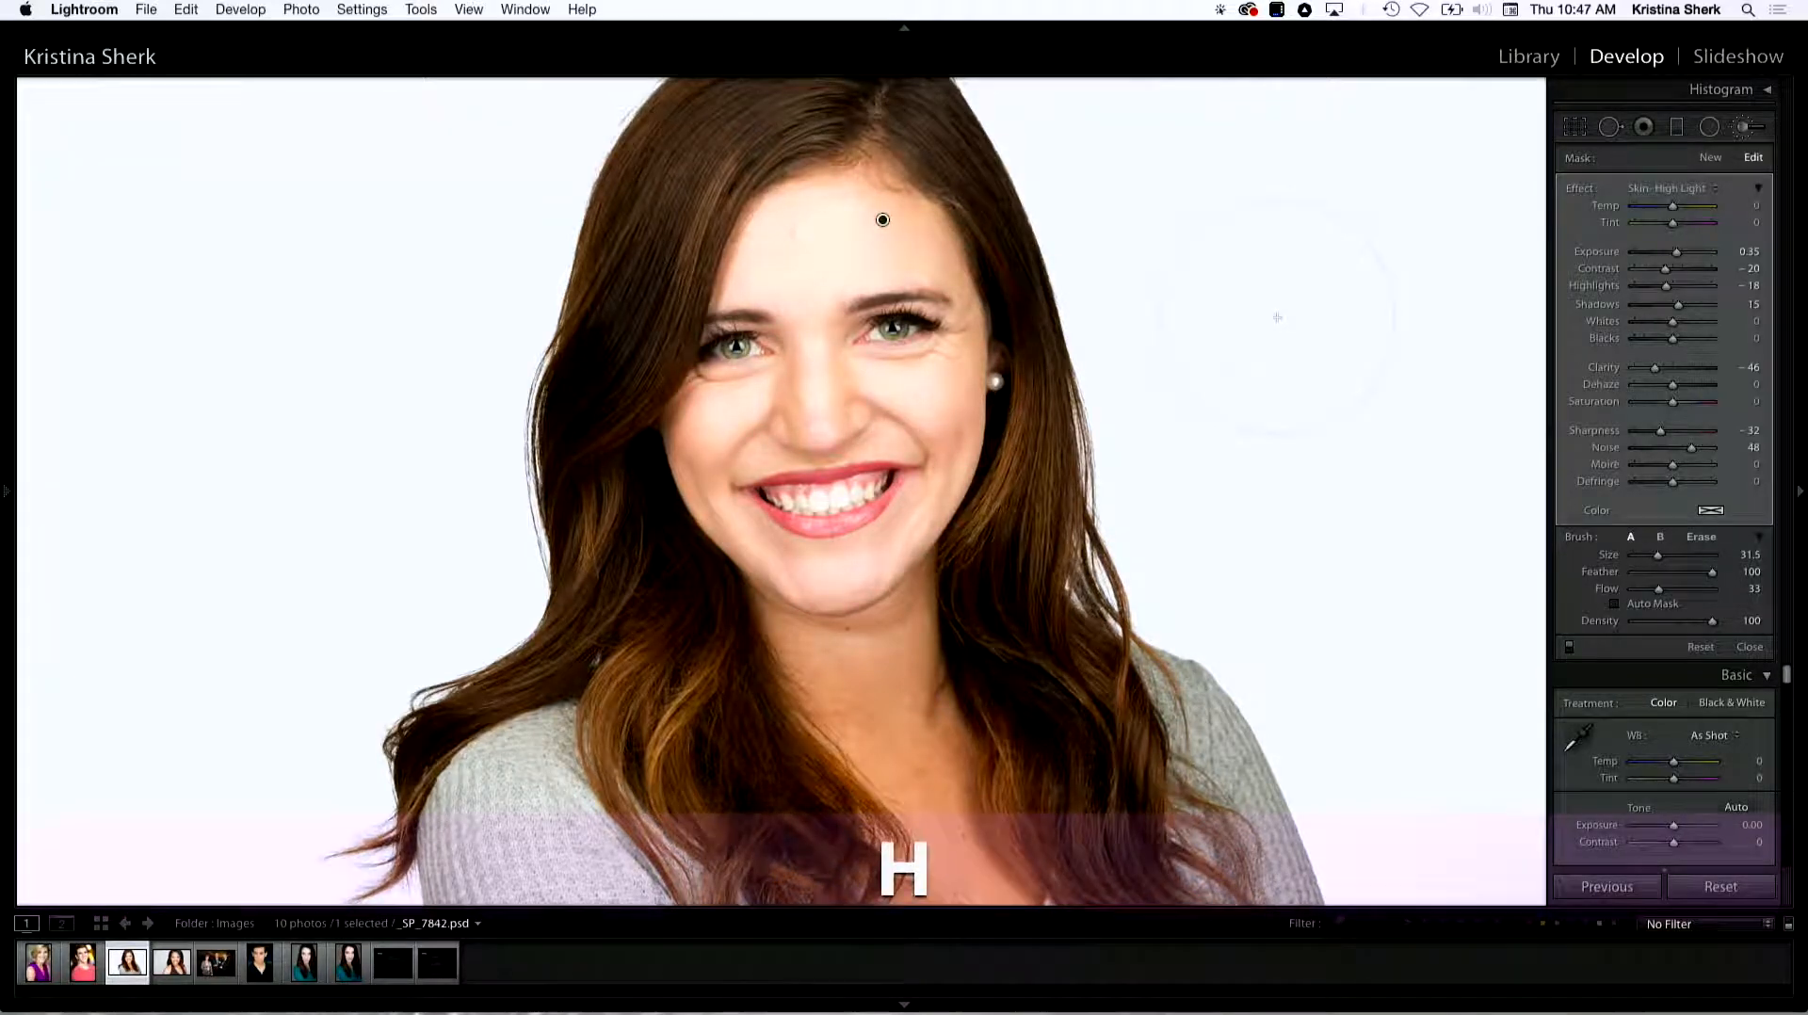
key(h)
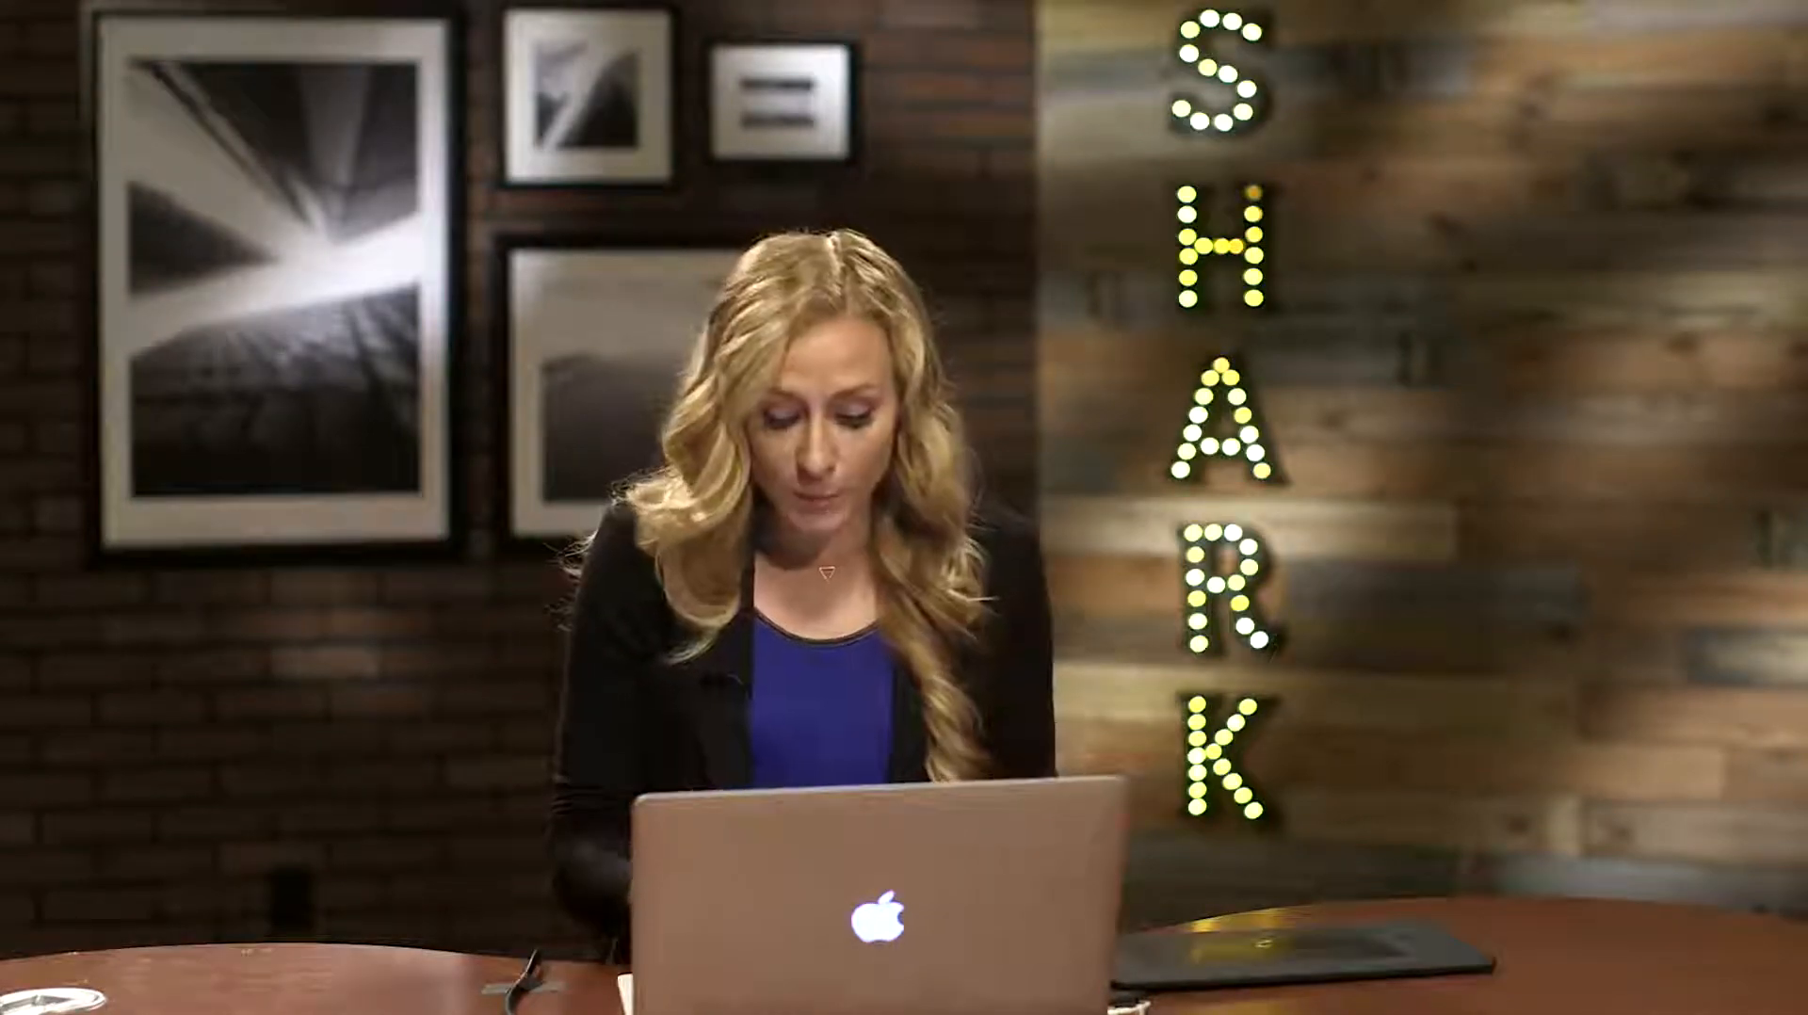
Step: Show the mask overlay on the face, cycle through its overlay colors back to red, and hide it
key(o)
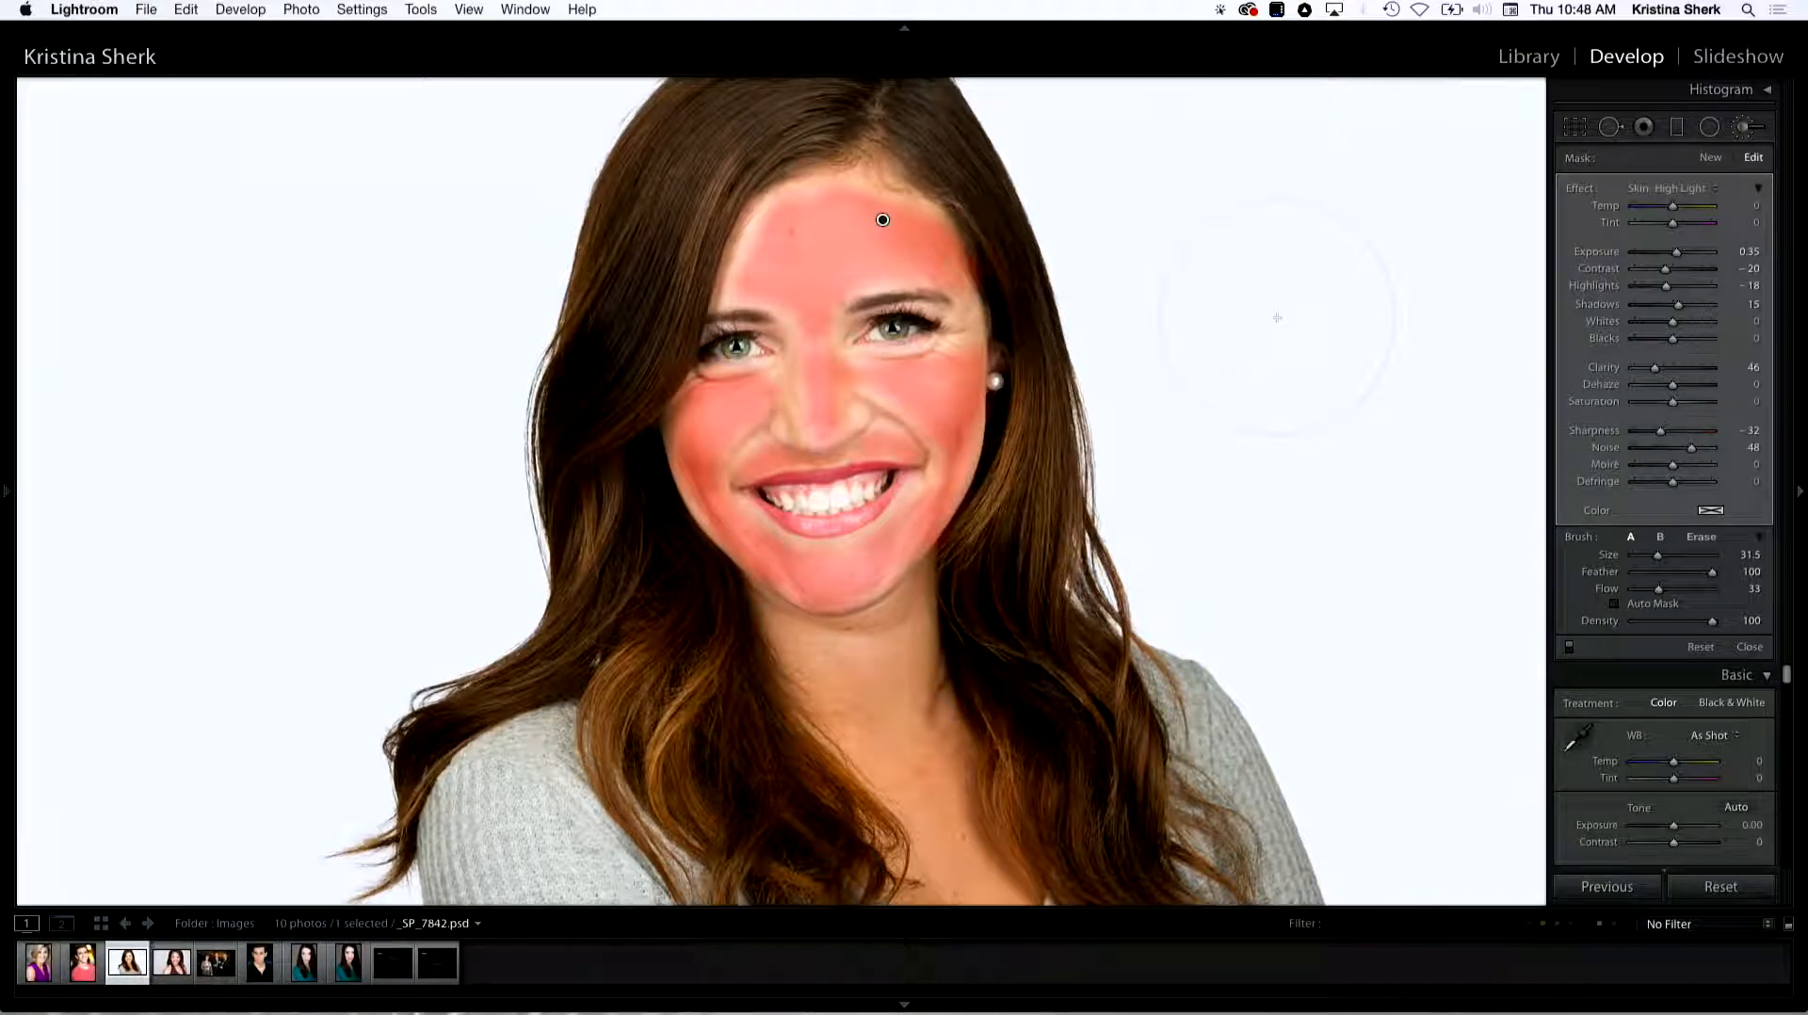
key(shift+o)
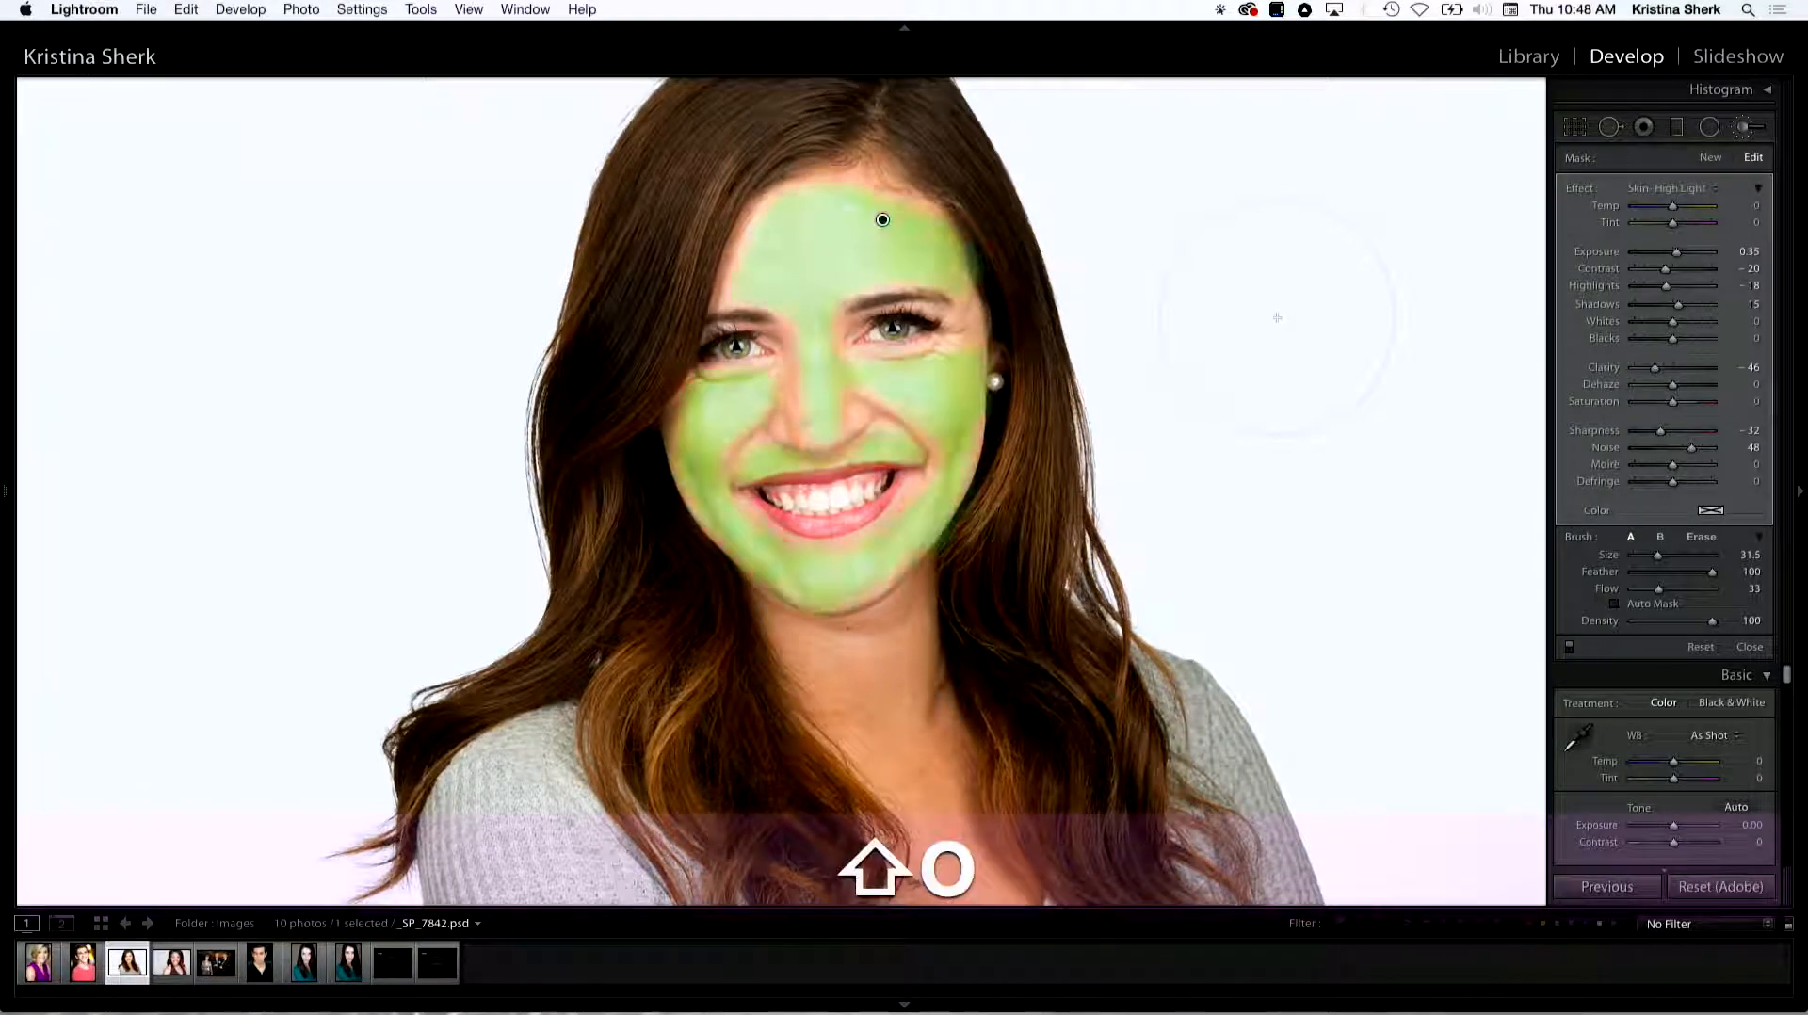
key(shift+o)
key(shift+o)
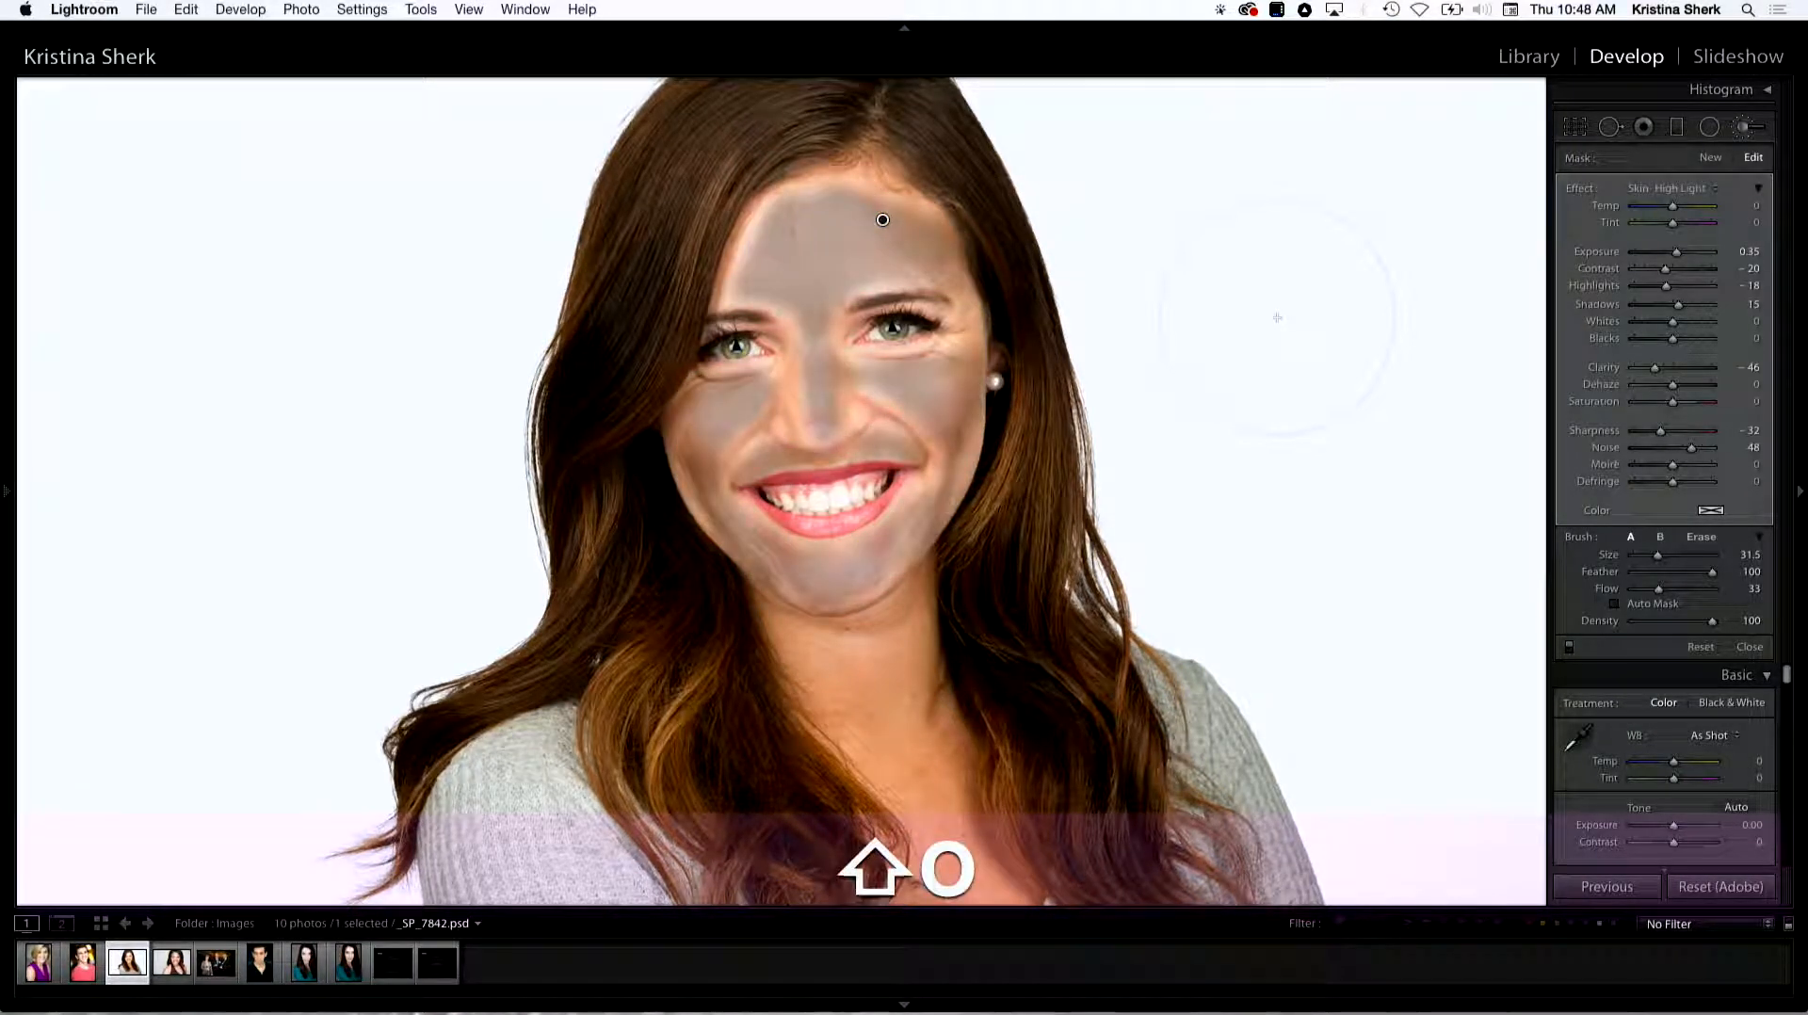
key(shift+o)
key(shift+o)
key(shift+o)
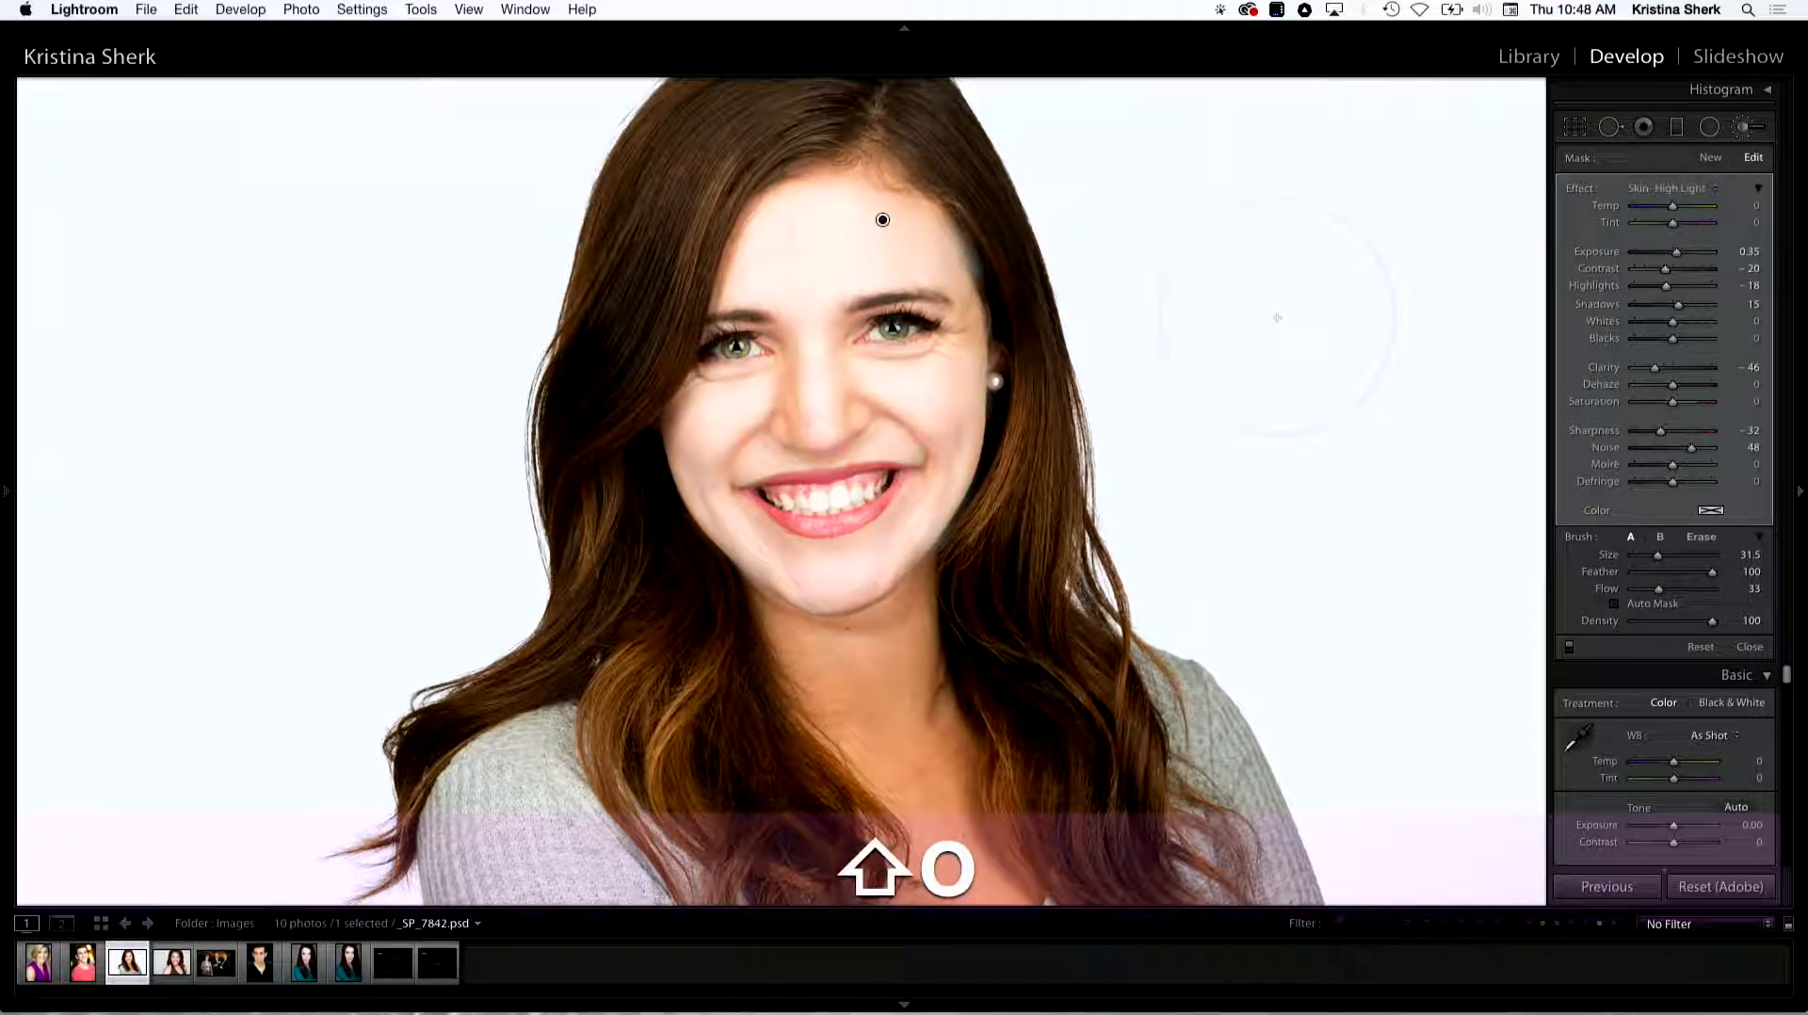
key(shift+o)
key(shift+o)
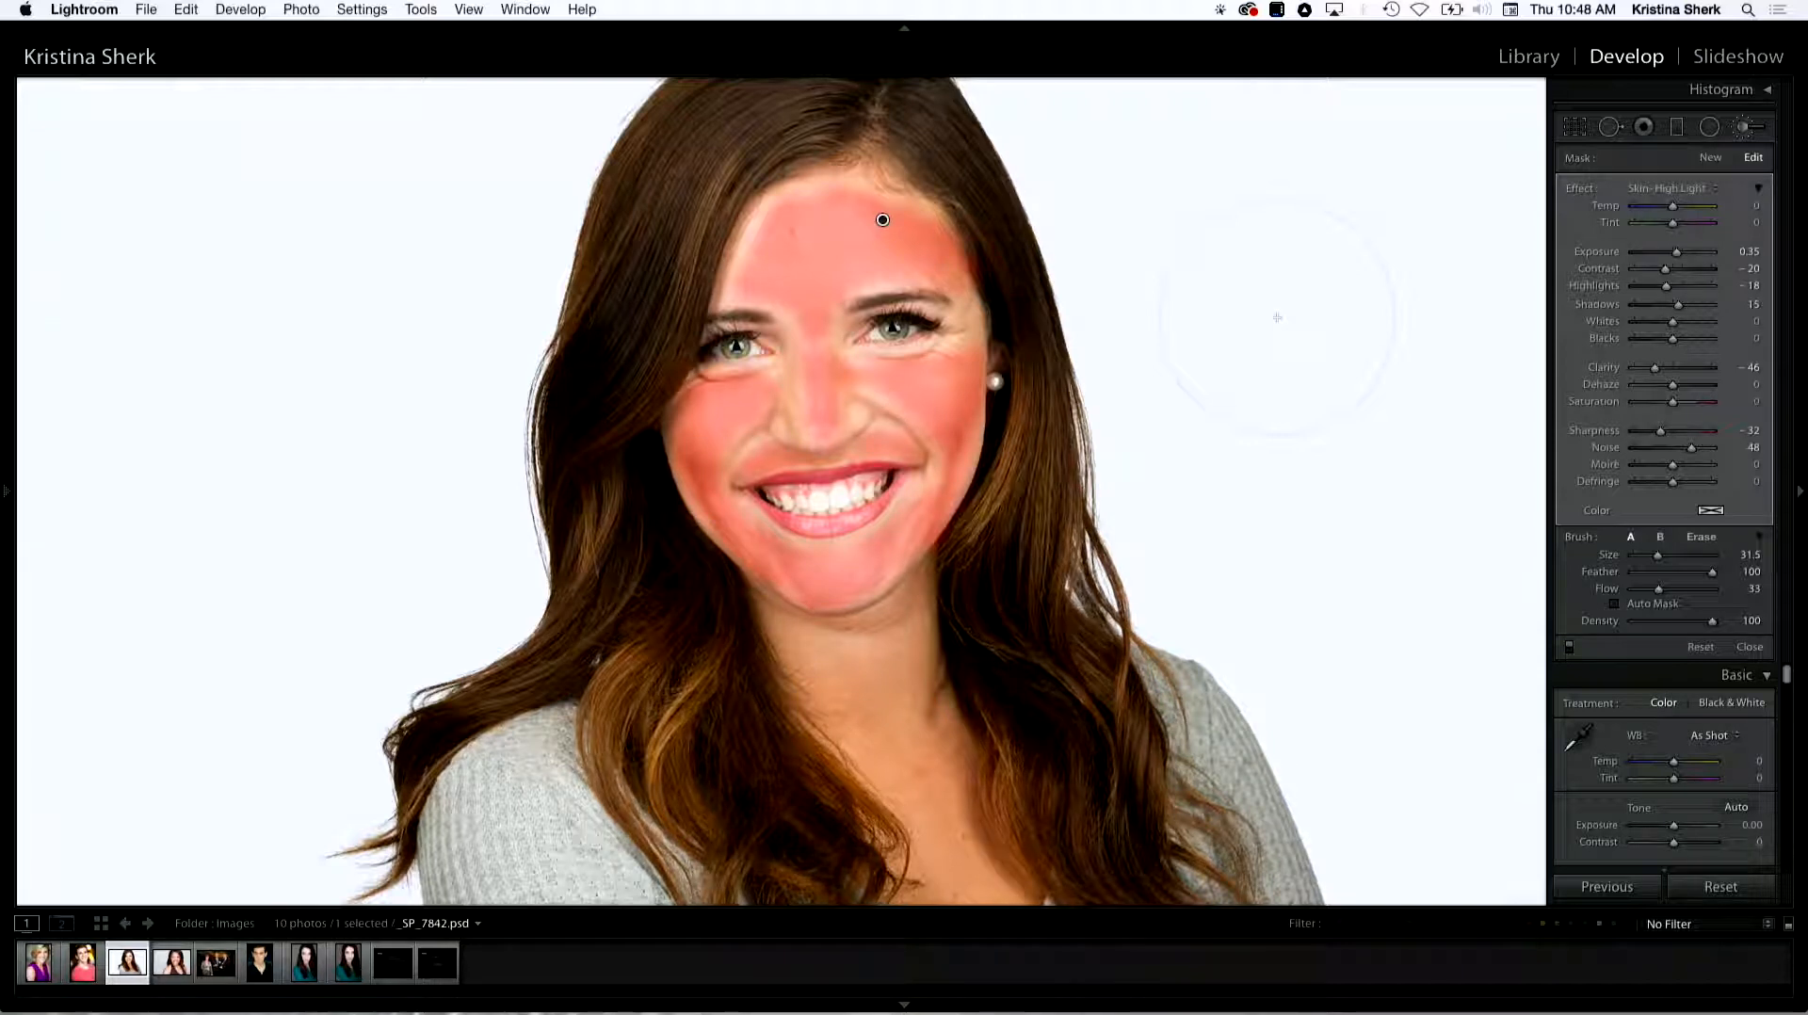
key(o)
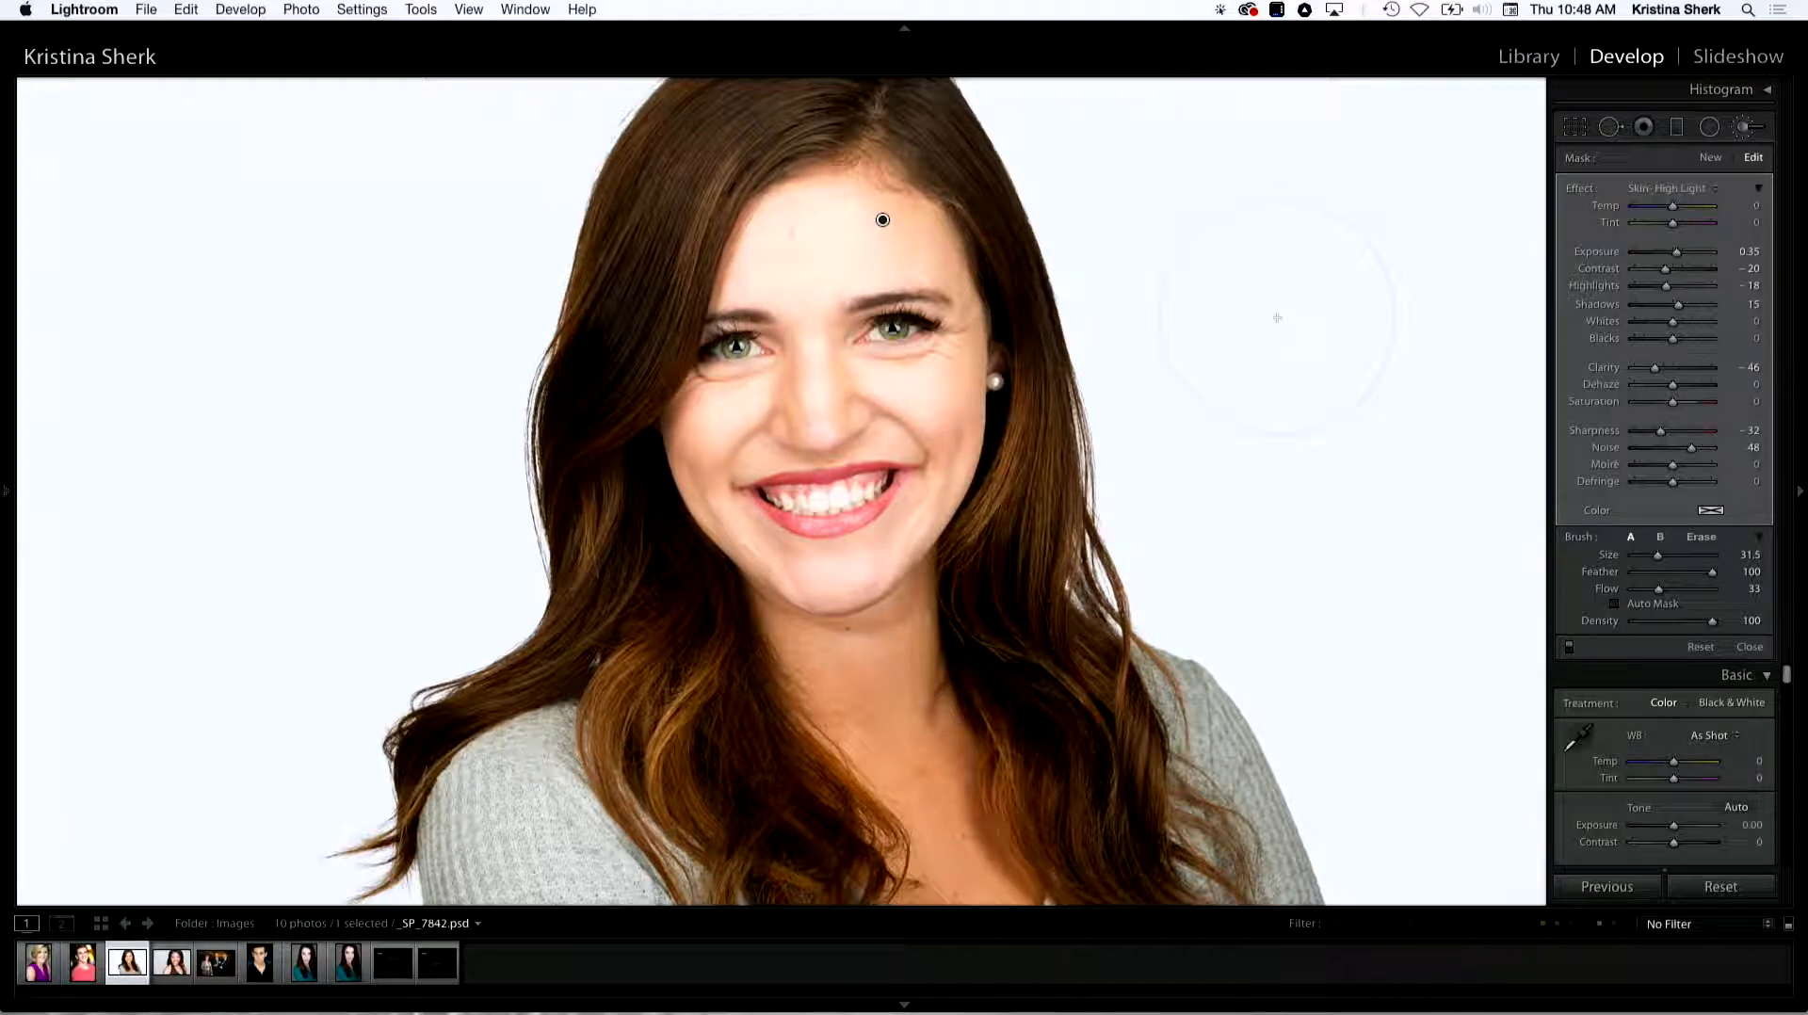
Step: Enlarge brush A briefly and reduce its size to 20
key(bracketright)
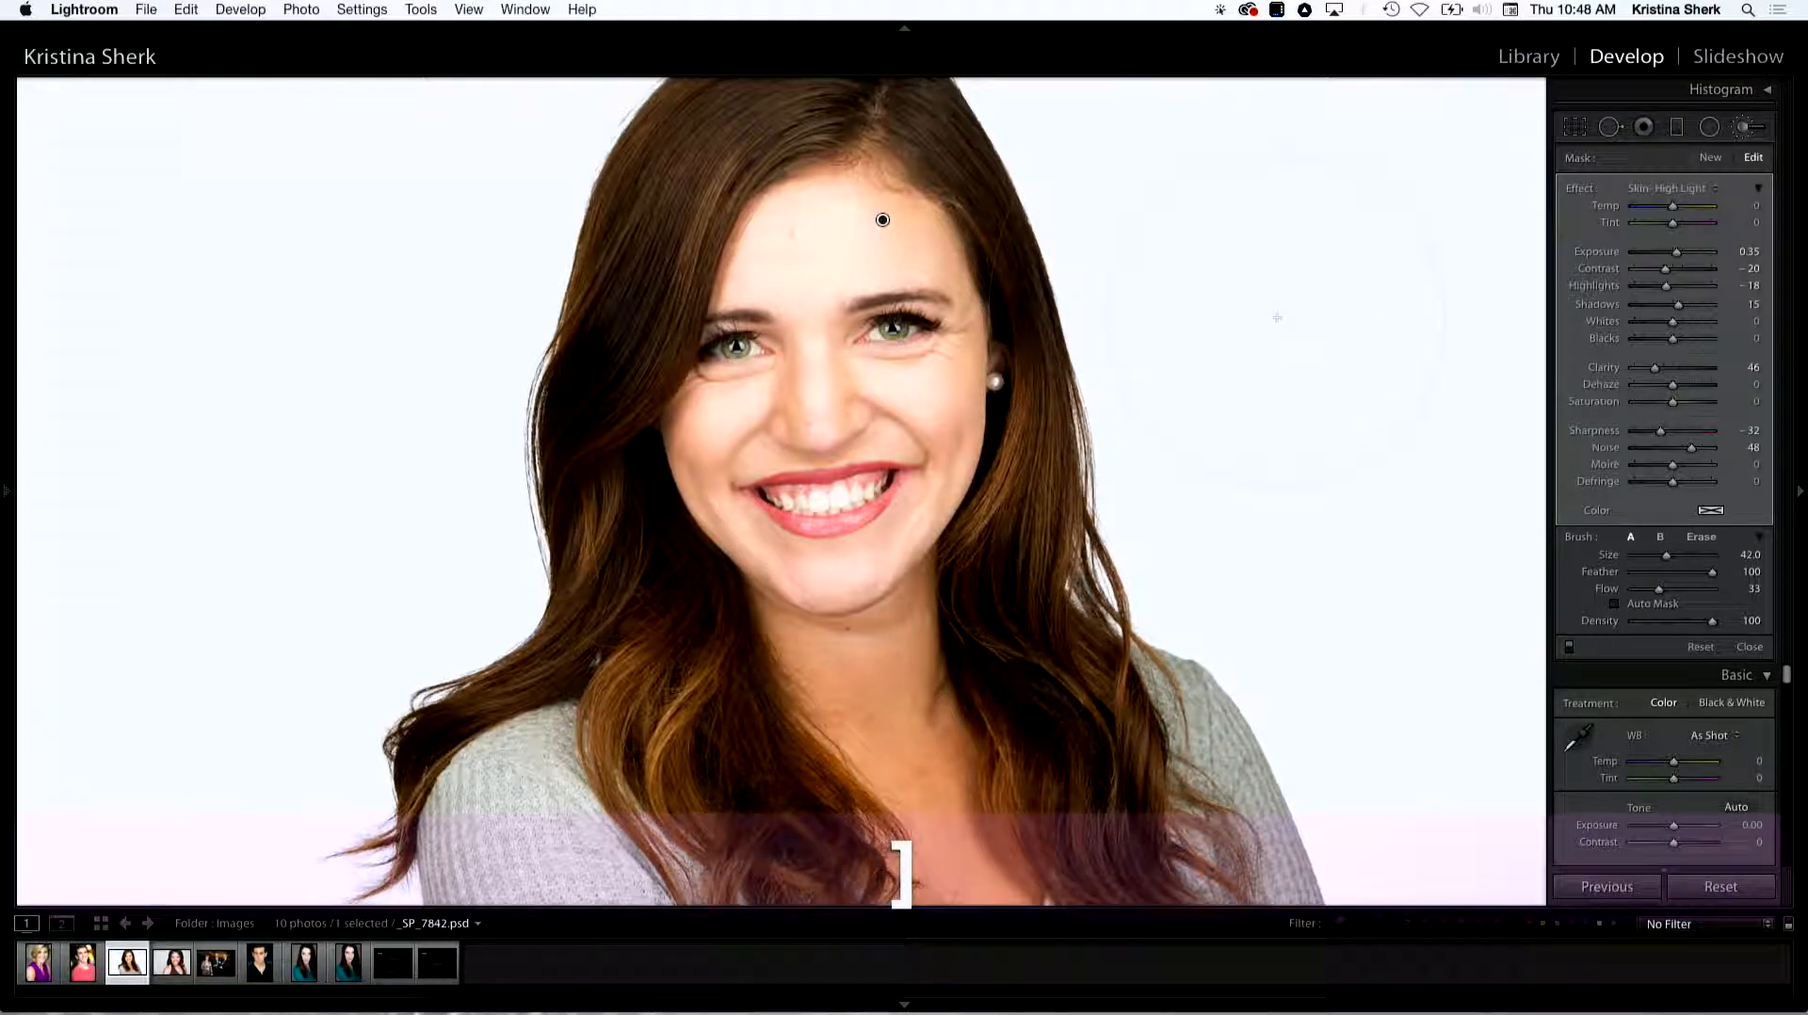
key(bracketright)
key(bracketleft)
key(bracketleft)
key(bracketleft)
key(bracketleft)
key(bracketleft)
key(bracketleft)
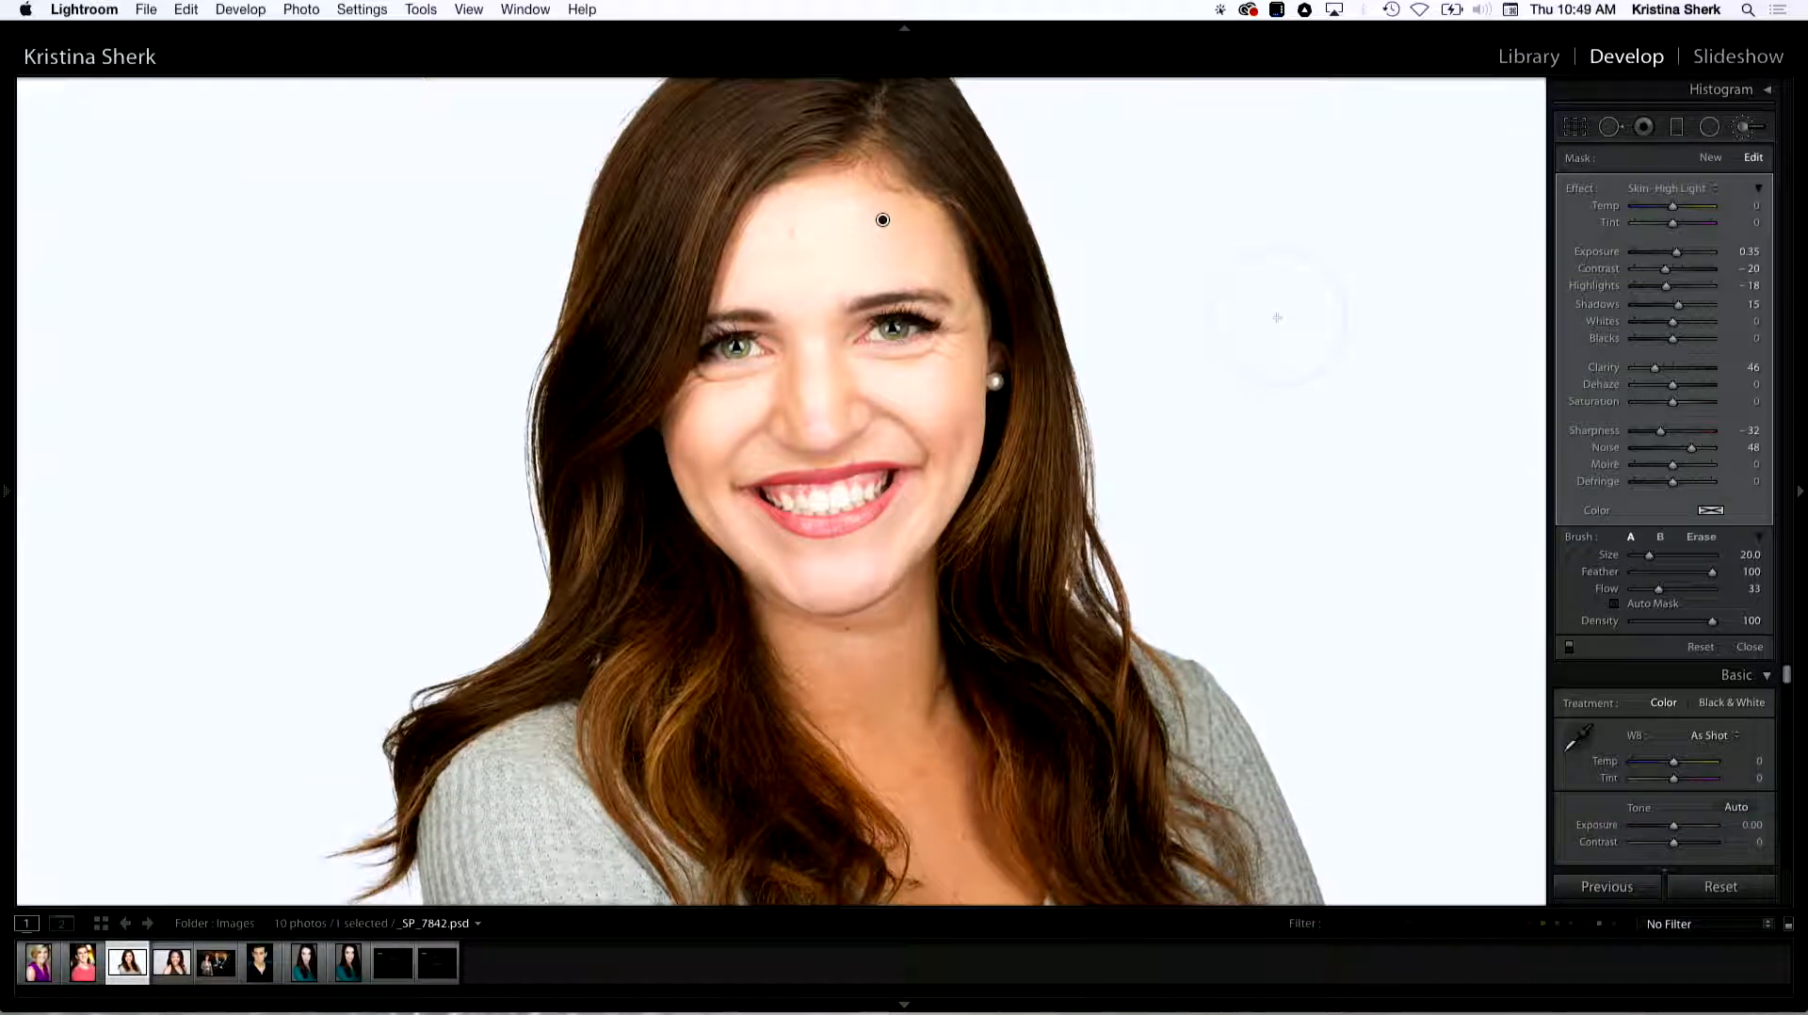
Step: Lower and raise brush A's feather repeatedly, finishing at 100
key(shift+bracketright)
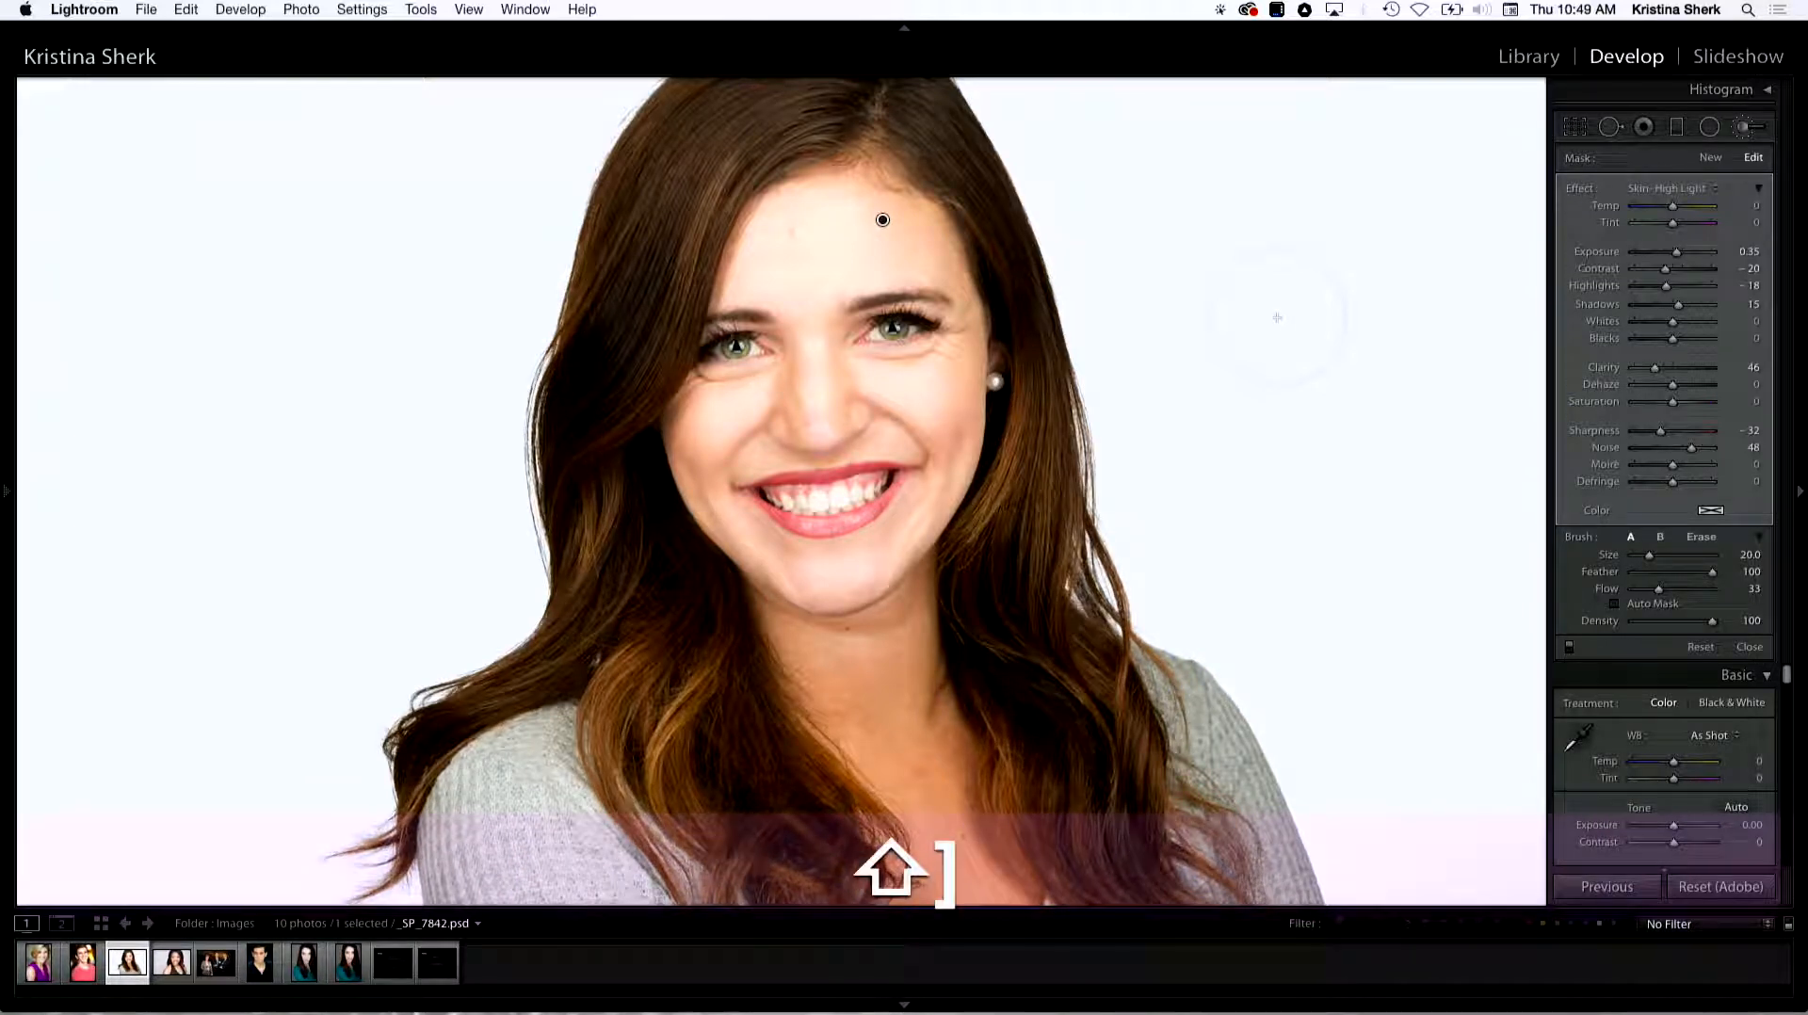
key(shift+bracketleft)
key(shift+bracketleft)
key(shift+bracketleft)
key(shift+bracketleft)
key(shift+bracketleft)
key(shift+bracketleft)
key(shift+bracketleft)
key(shift+bracketleft)
key(shift+bracketleft)
key(shift+bracketleft)
key(shift+bracketright)
key(shift+bracketright)
key(shift+bracketright)
key(shift+bracketright)
key(shift+bracketright)
key(shift+bracketright)
key(shift+bracketright)
key(shift+bracketright)
key(shift+bracketright)
key(shift+bracketleft)
key(shift+bracketleft)
key(shift+bracketleft)
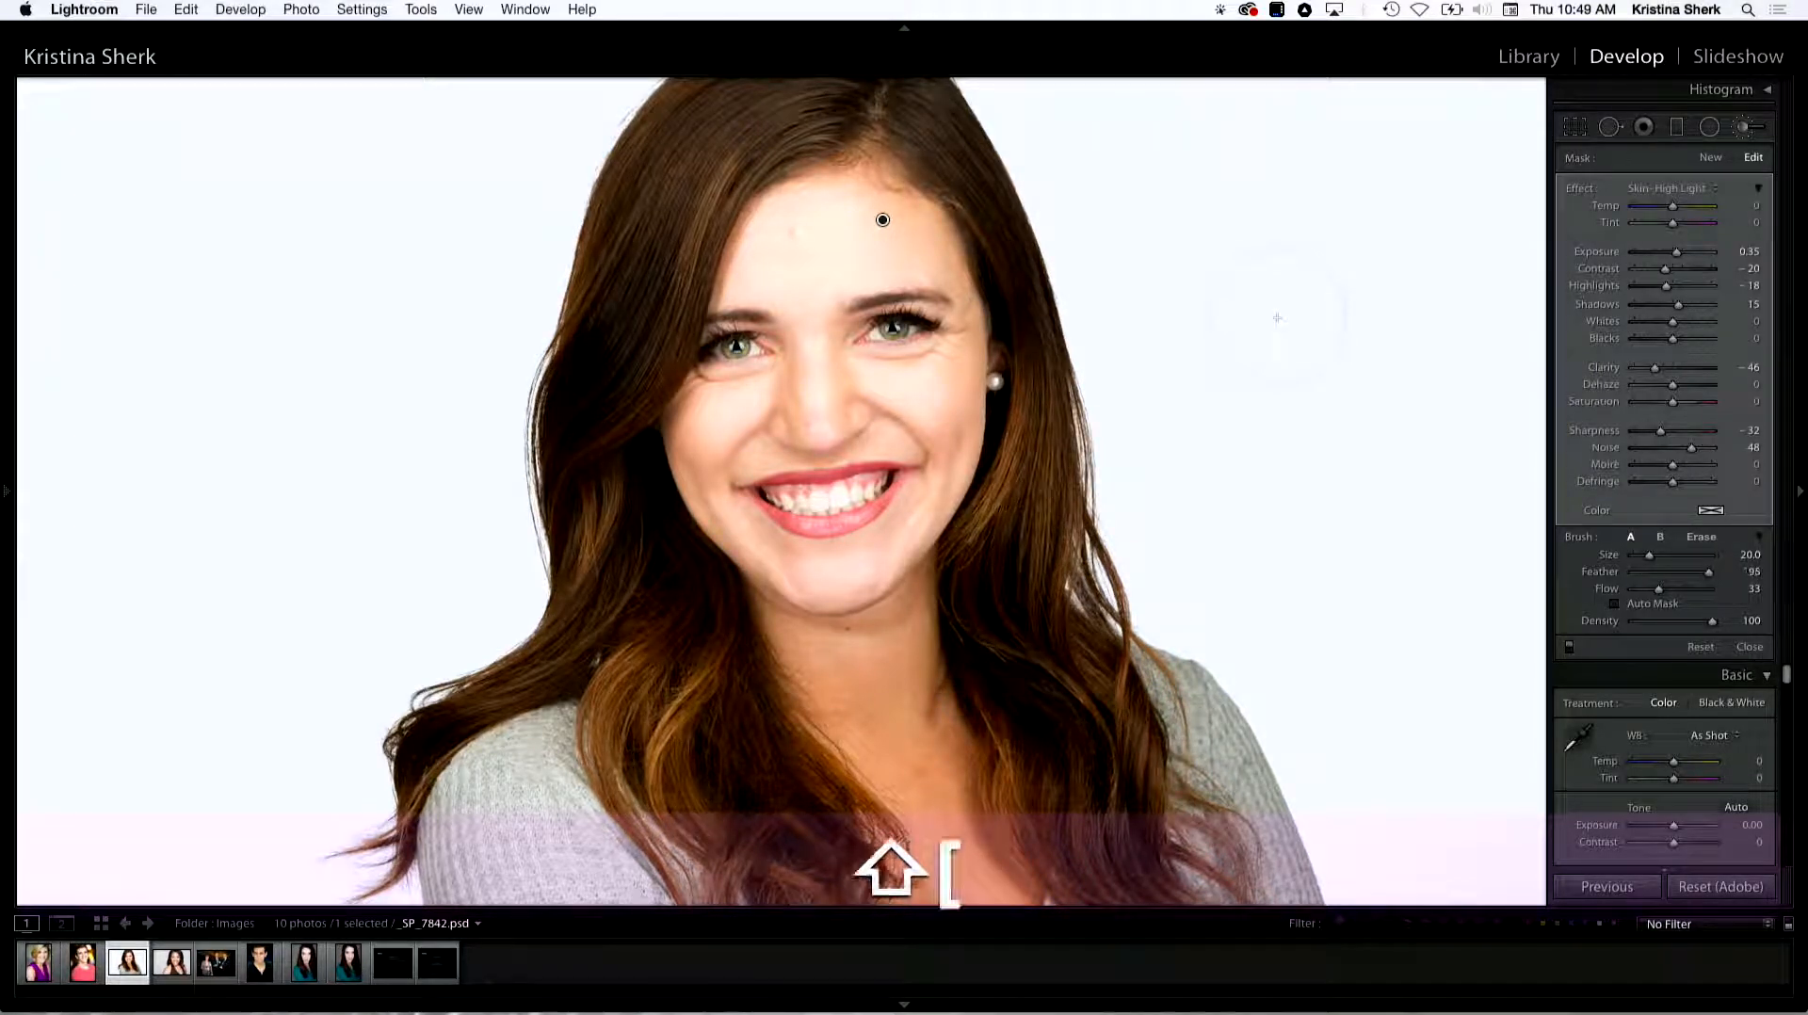
key(shift+bracketleft)
key(shift+bracketleft)
key(shift+bracketleft)
key(shift+bracketleft)
key(shift+bracketleft)
key(shift+bracketleft)
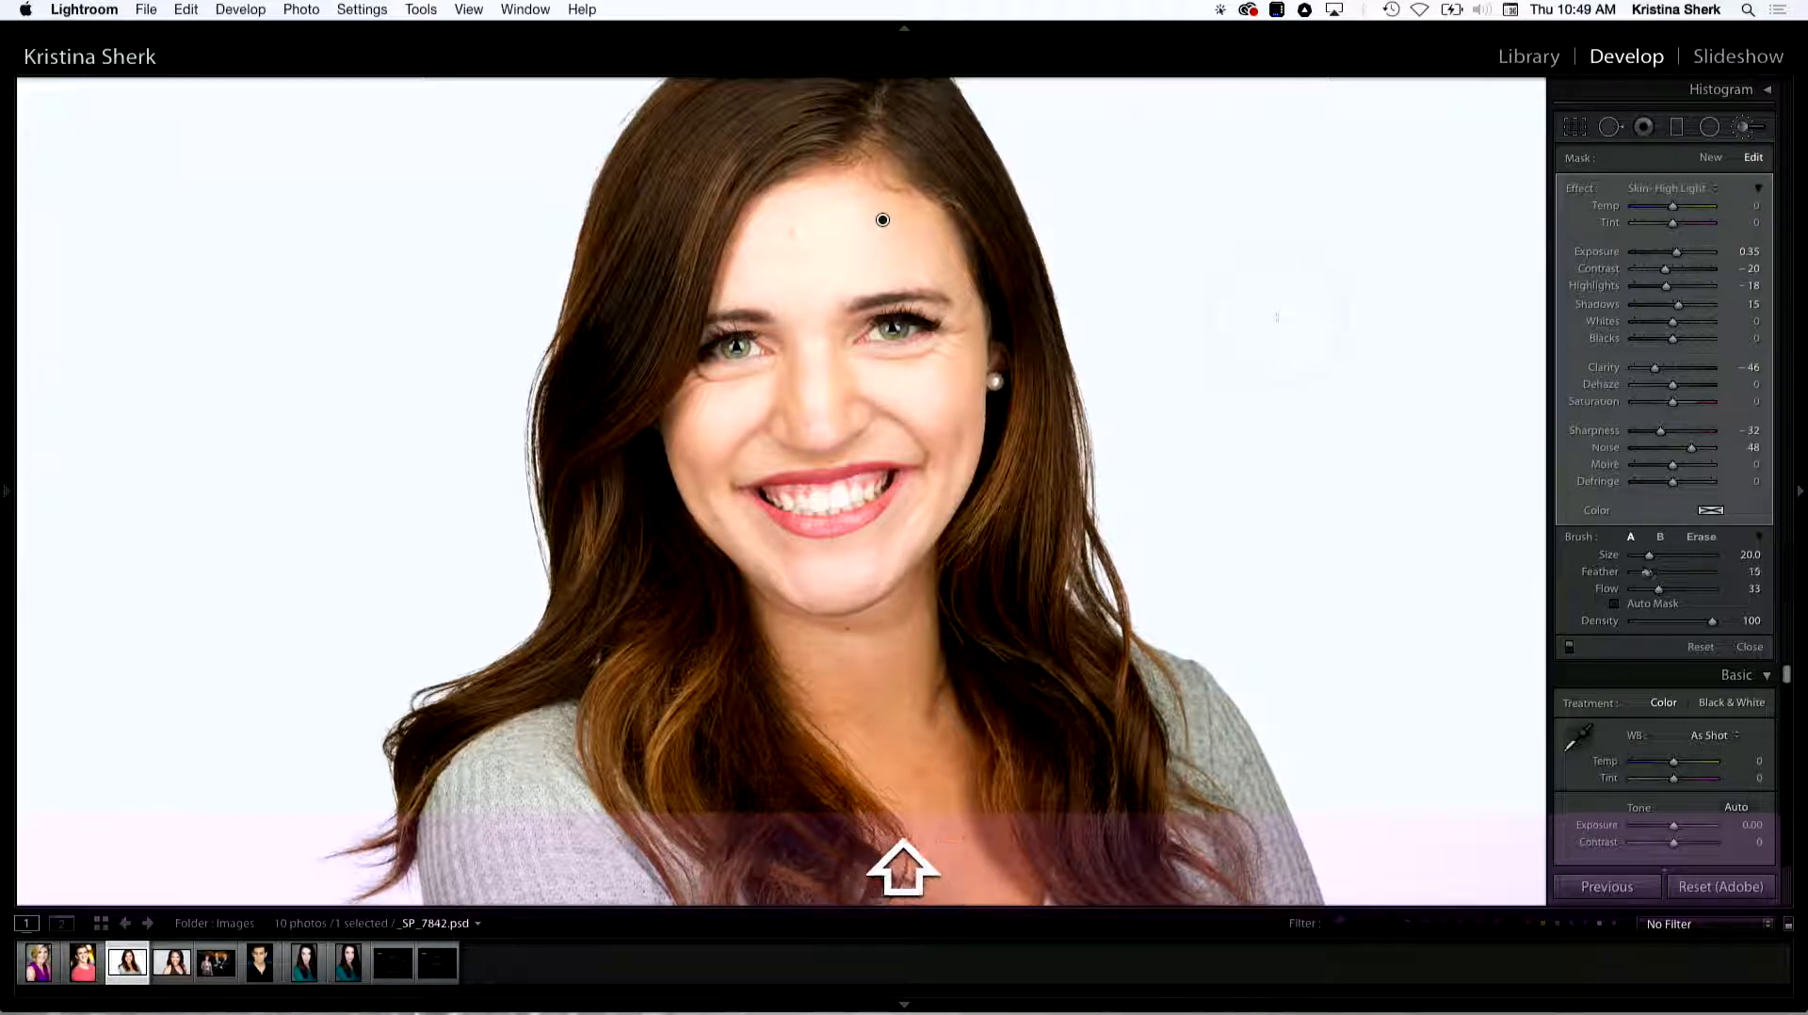
key(shift+bracketright)
key(shift+bracketright)
key(shift+bracketright)
key(shift+bracketright)
key(shift+bracketright)
key(shift+bracketright)
key(shift+bracketright)
key(shift+bracketright)
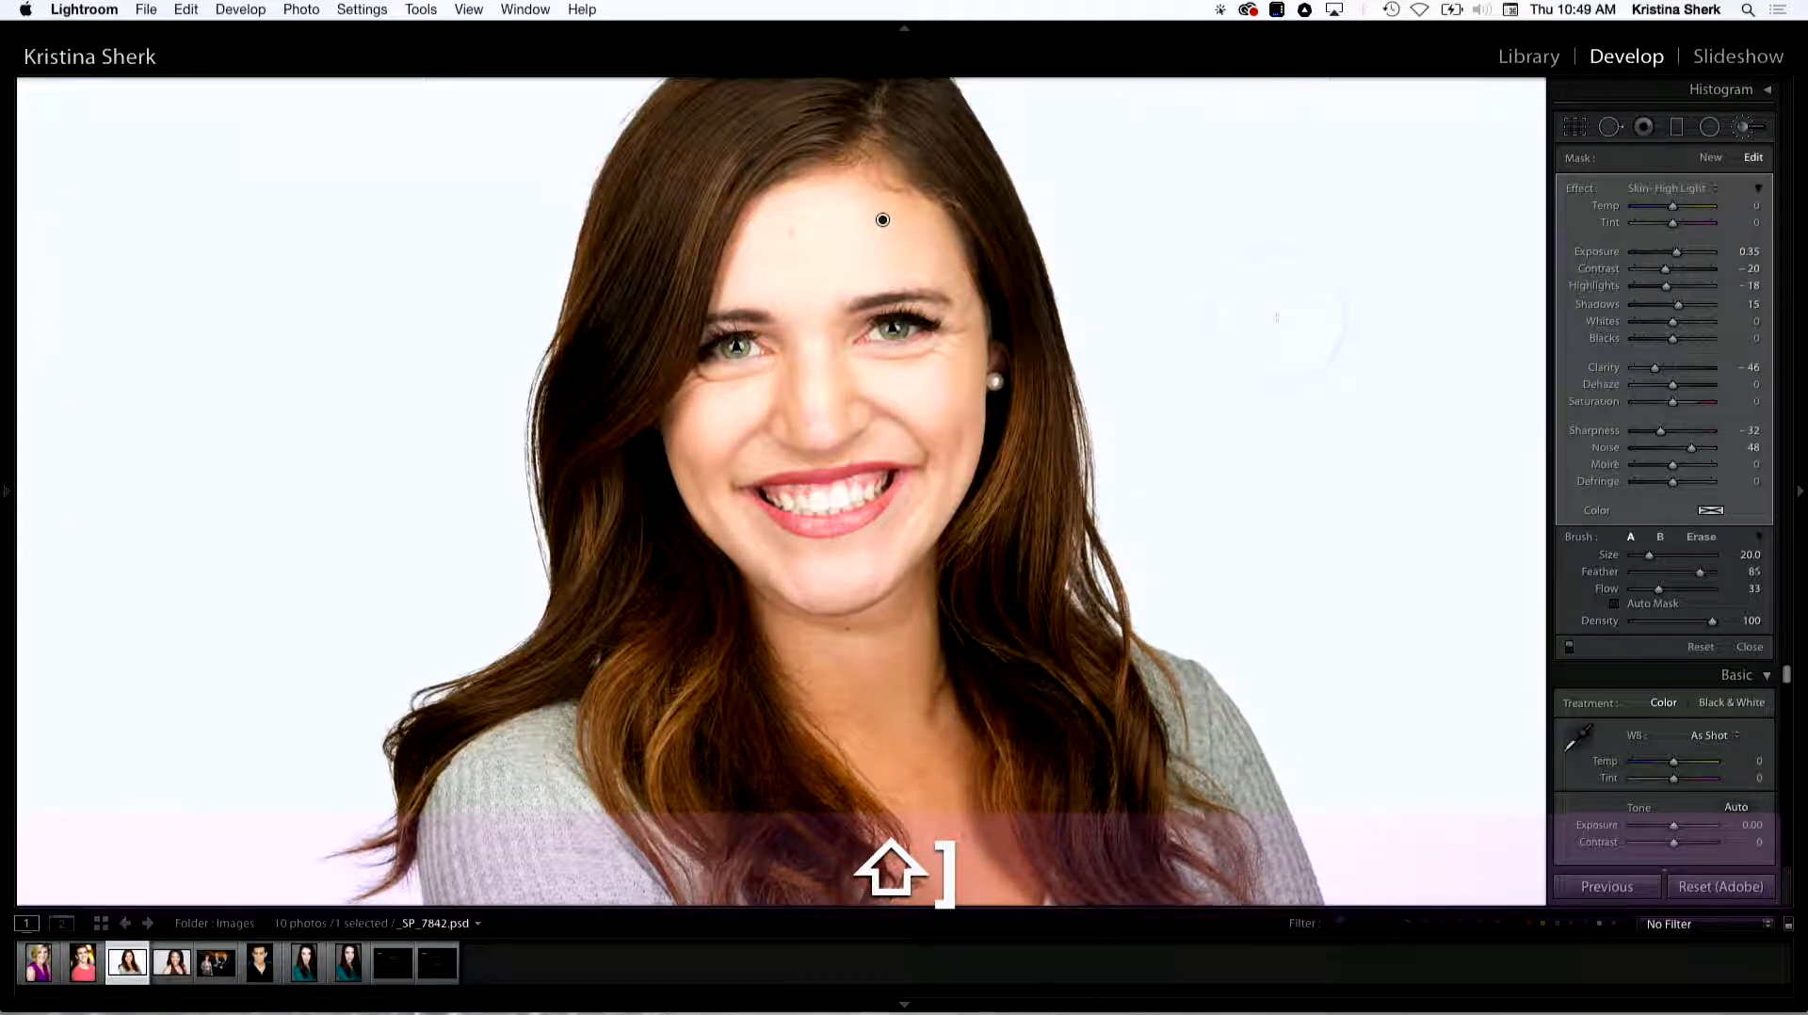
Step: Shrink and enlarge brush A, finishing at size 24
key(bracketleft)
key(bracketleft)
key(bracketleft)
key(bracketleft)
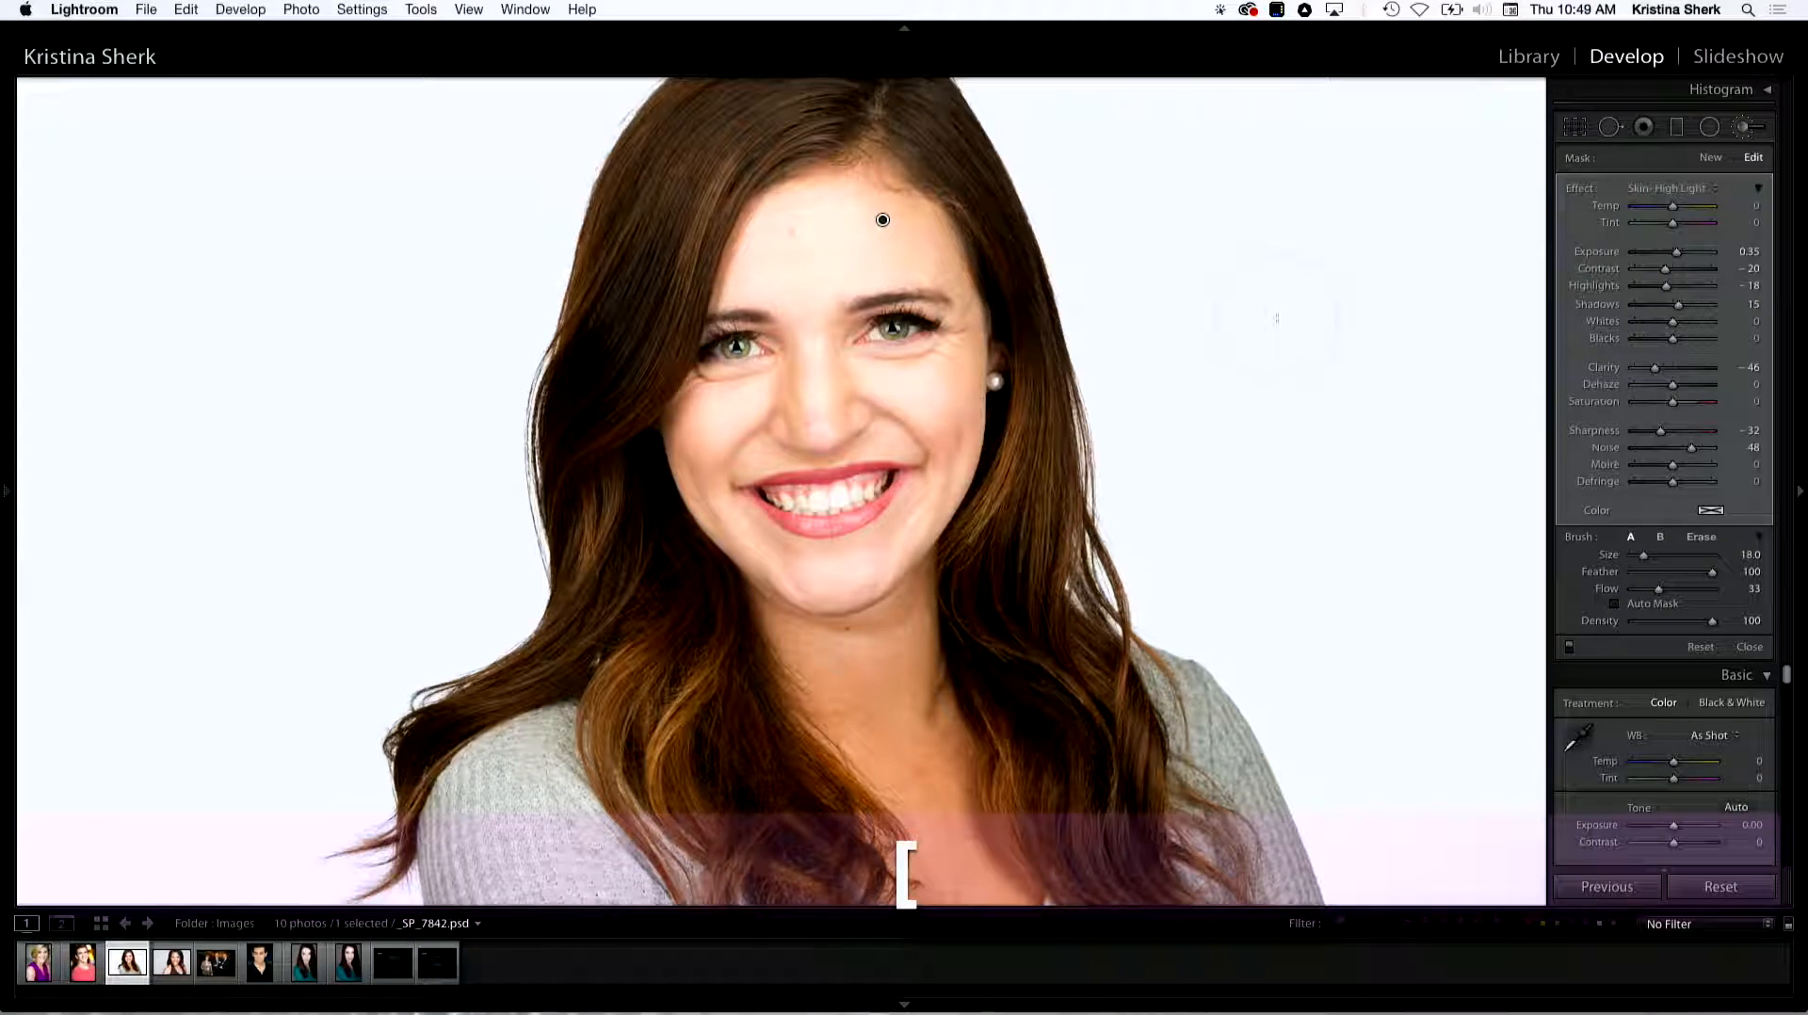
key(bracketright)
key(bracketright)
key(bracketright)
key(bracketright)
key(bracketright)
key(bracketright)
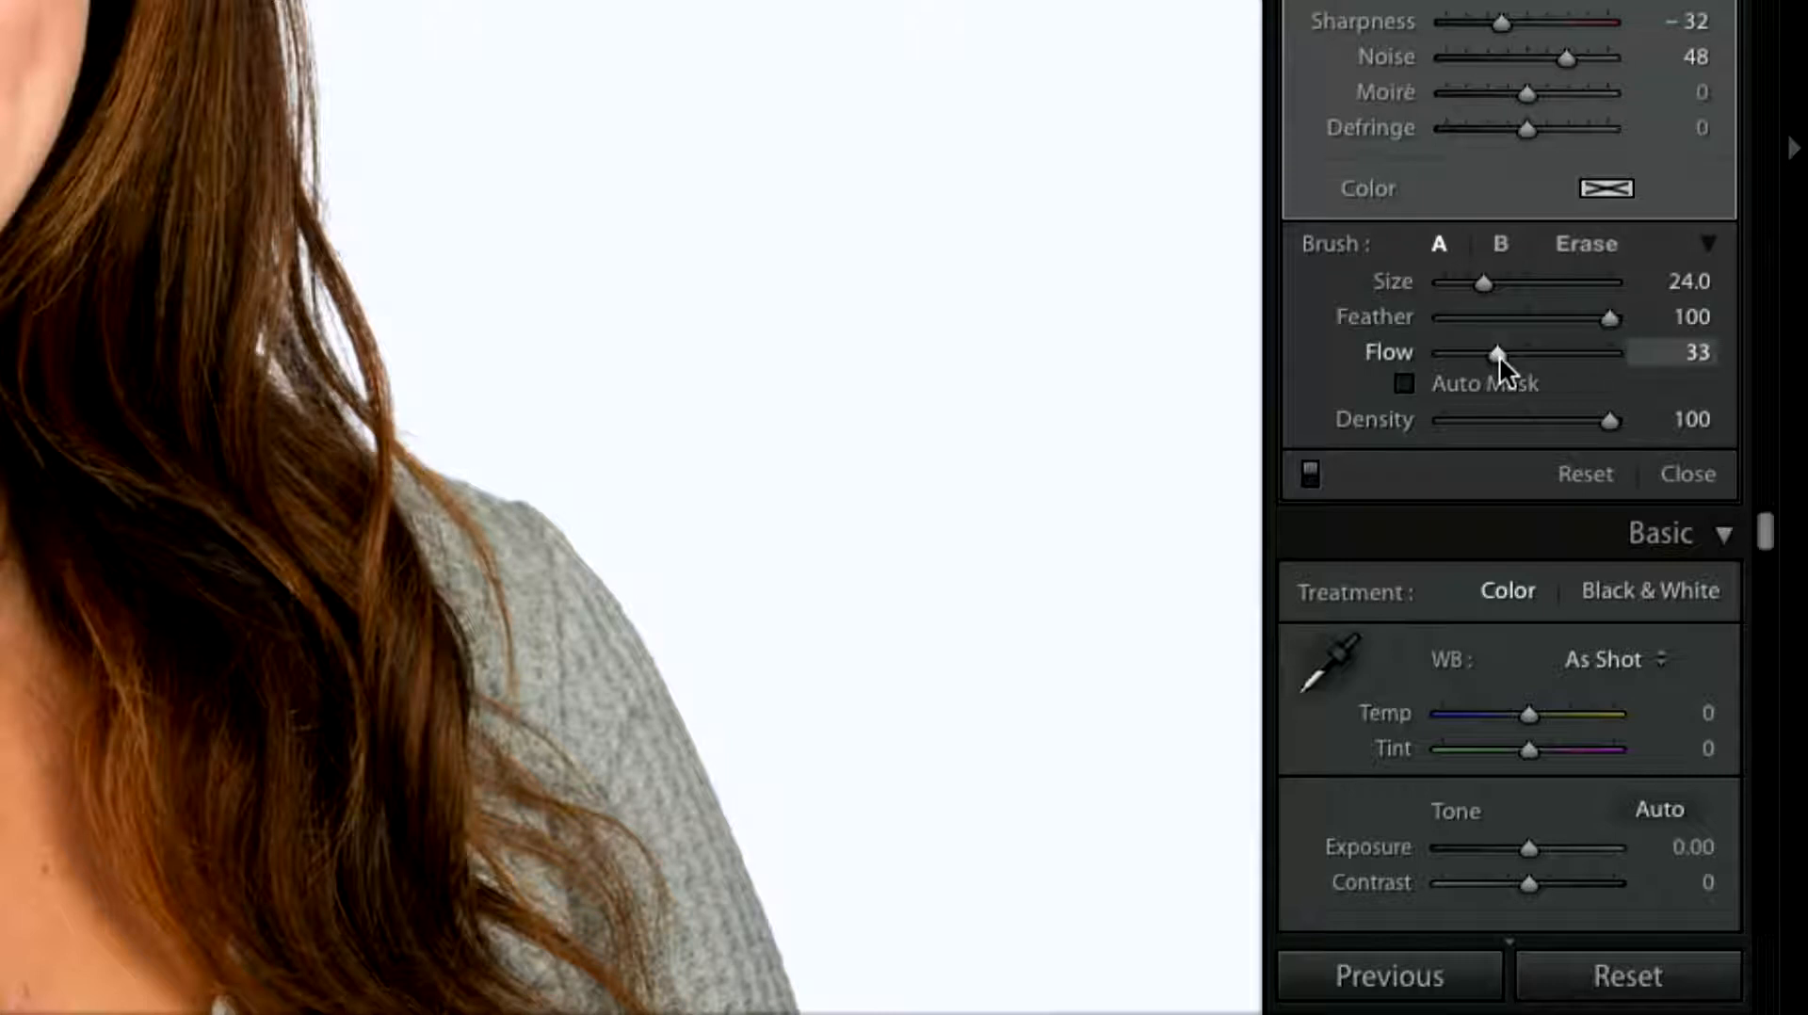
Step: Try several flow levels for brush A, finishing at 90
key(1)
key(4)
key(9)
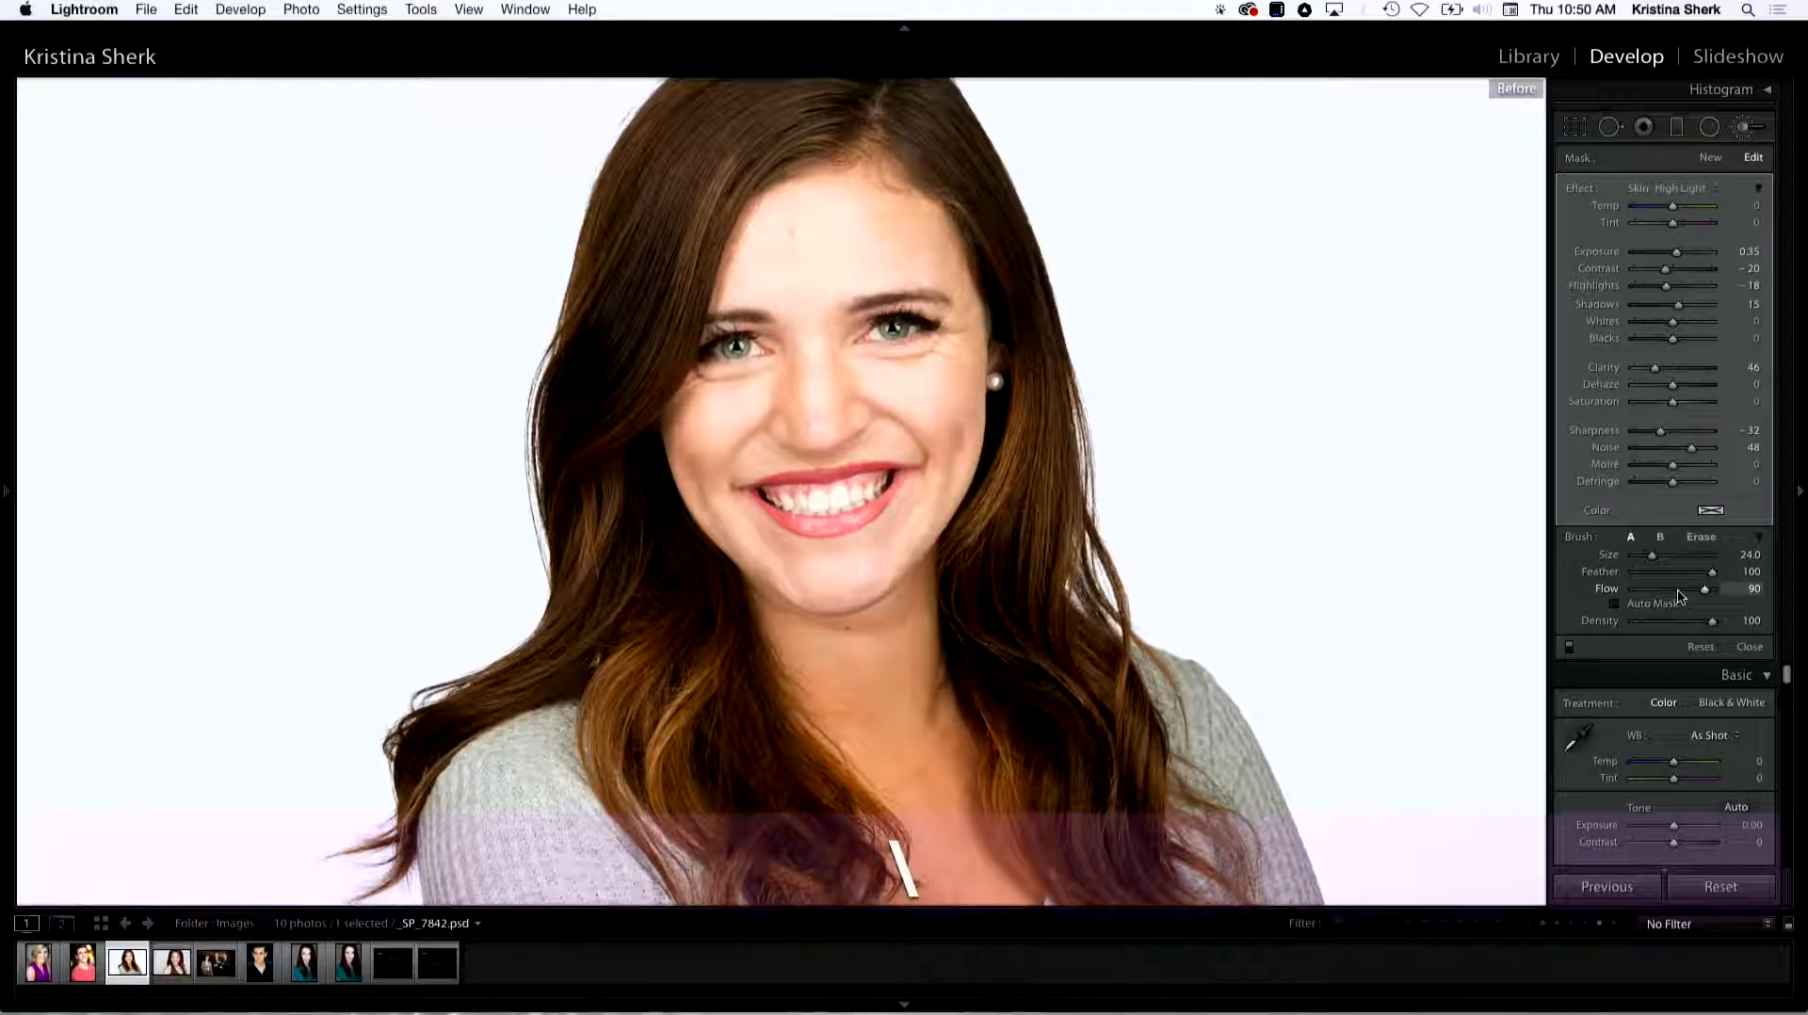
Step: Compare the before and after versions of the whole portrait
key(backslash)
key(backslash)
key(backslash)
key(backslash)
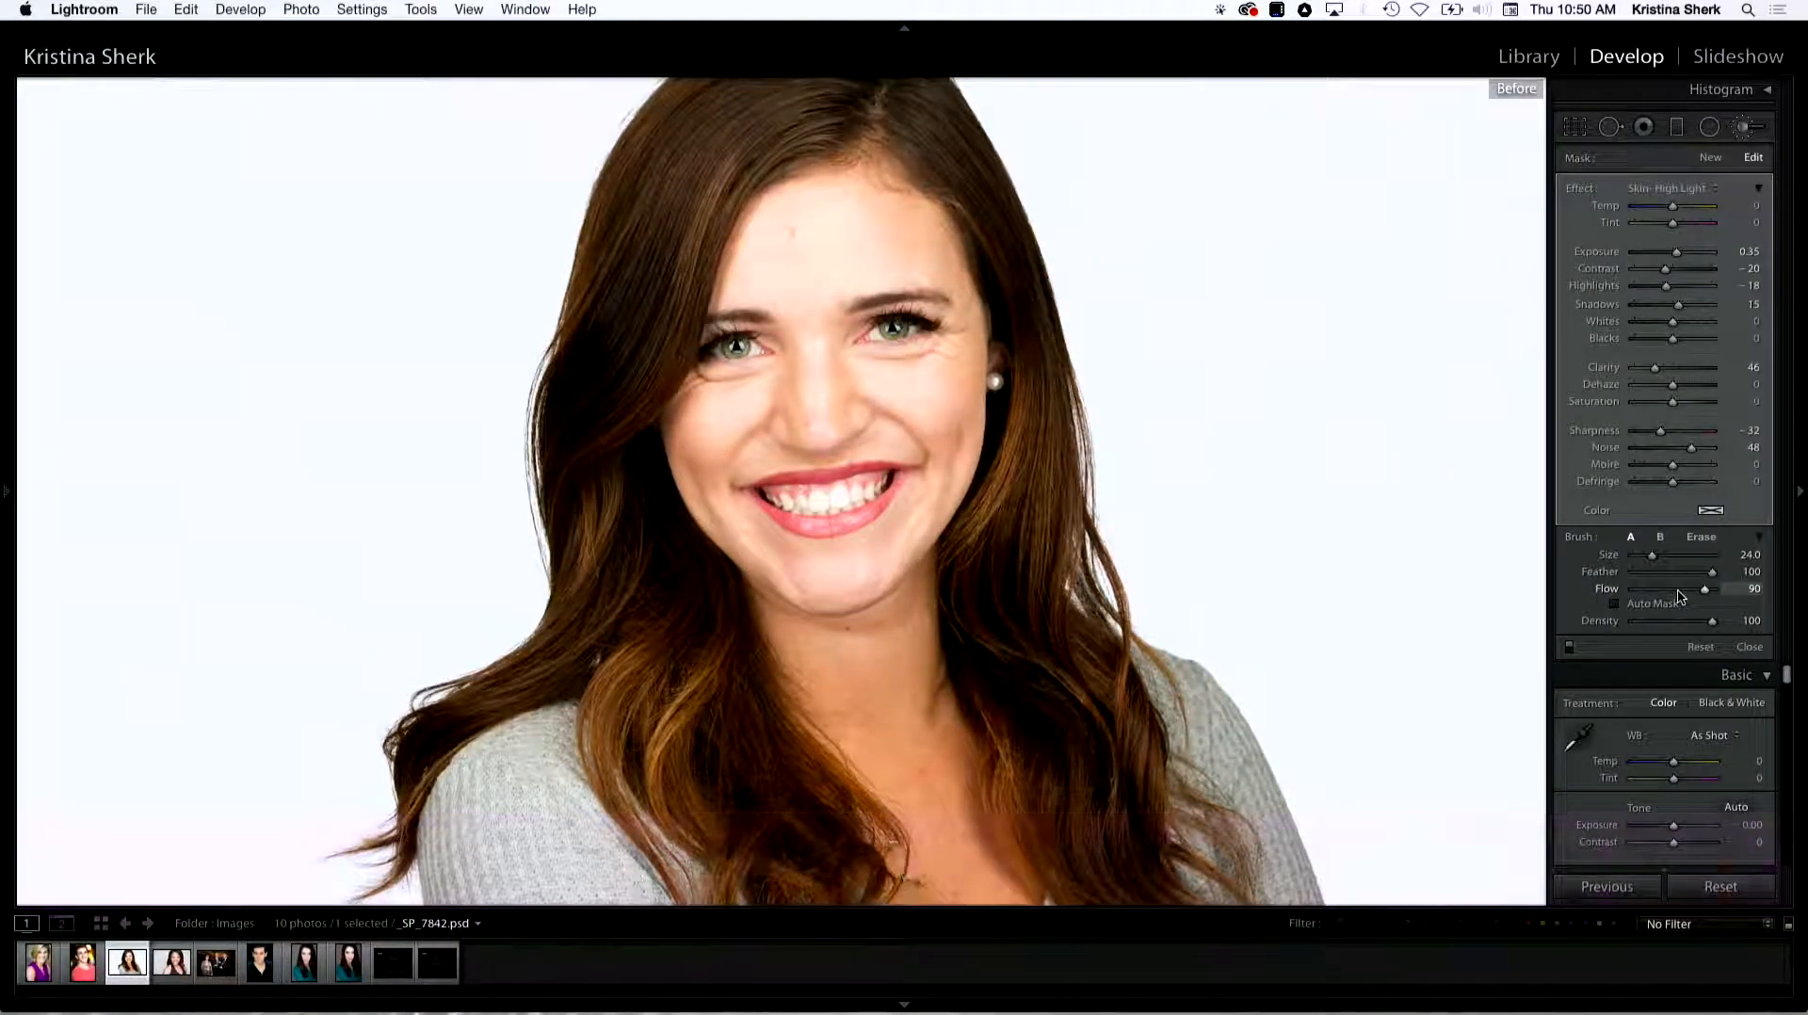
key(backslash)
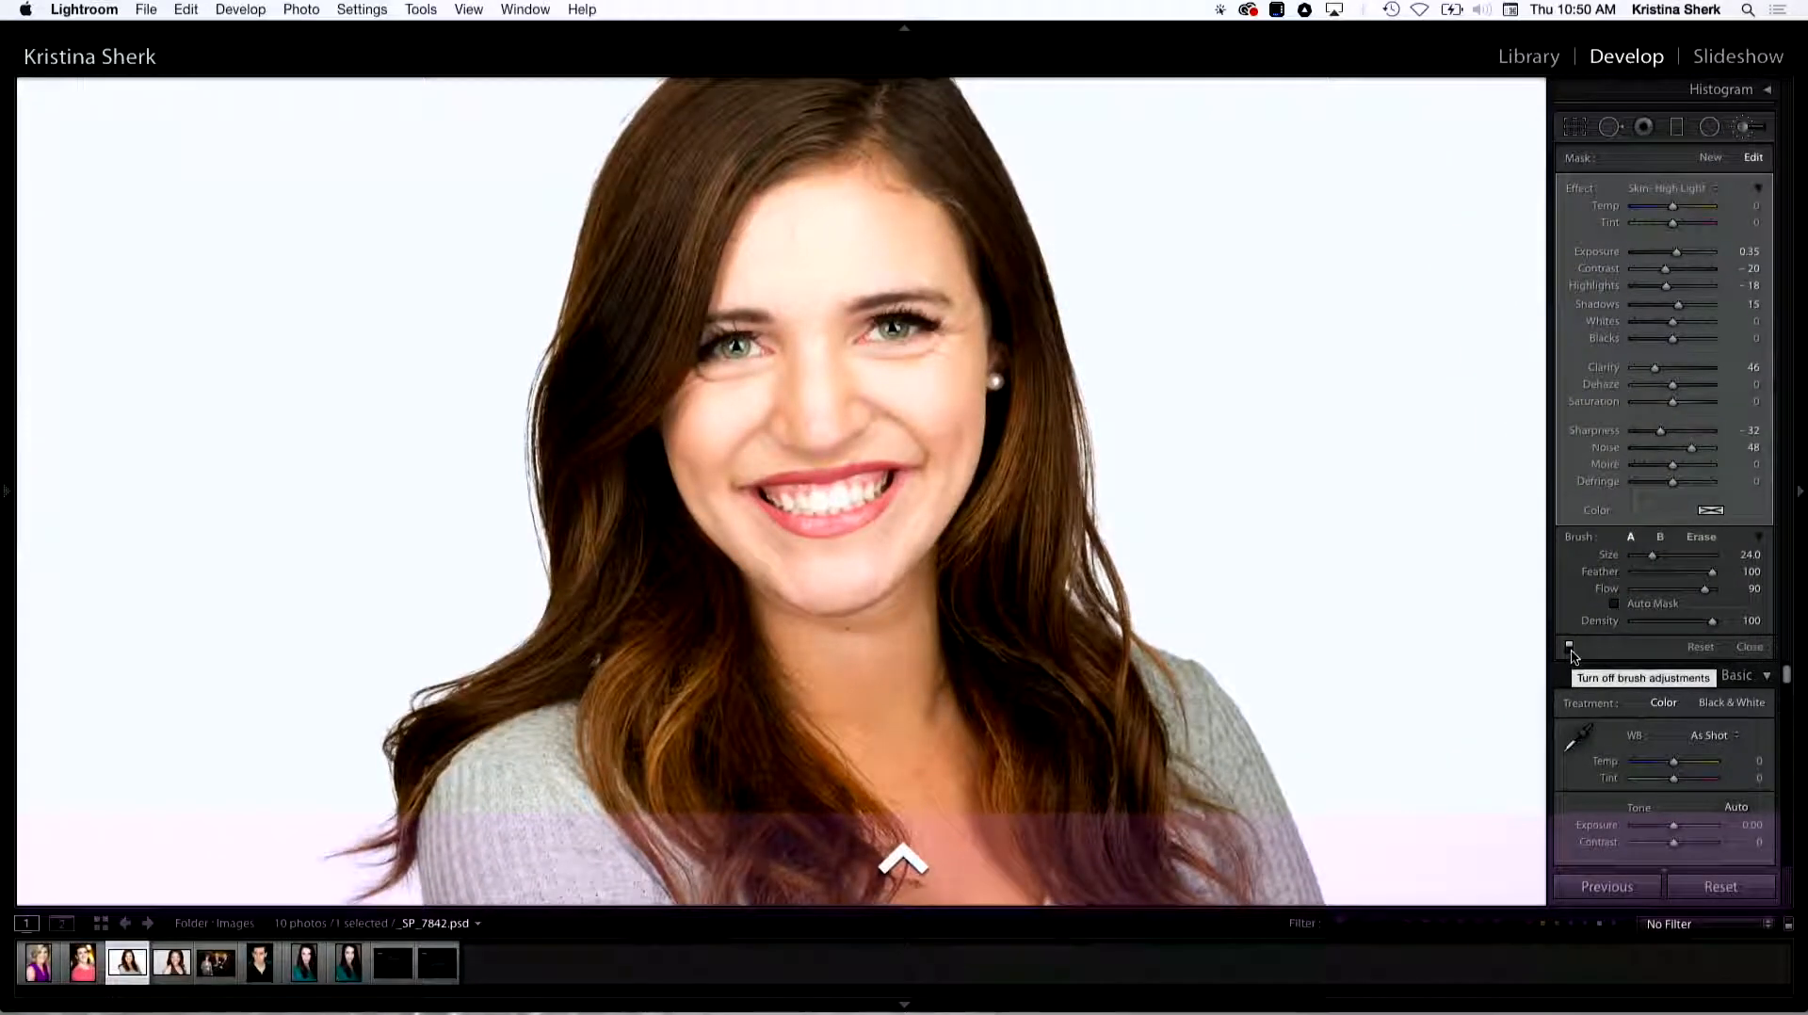
Step: Turn only the brush adjustments off and on to compare their effect on the face
click(1570, 648)
click(1570, 648)
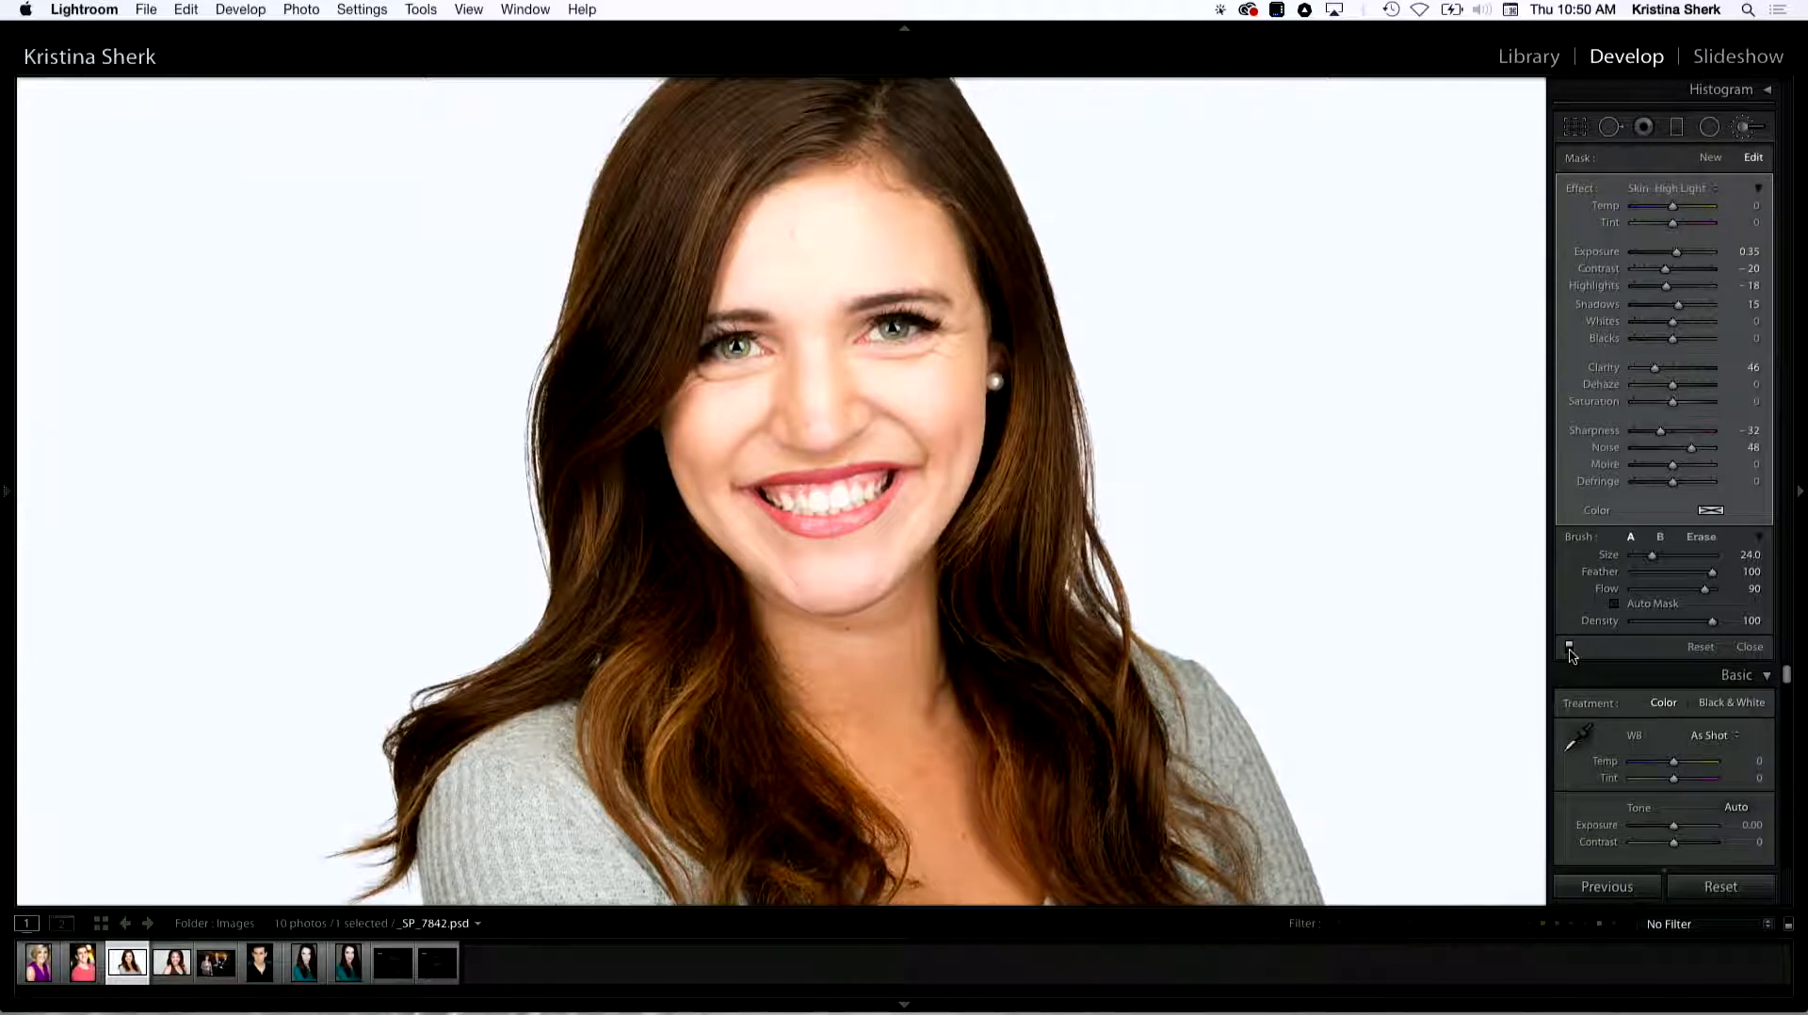
click(1570, 648)
click(1570, 648)
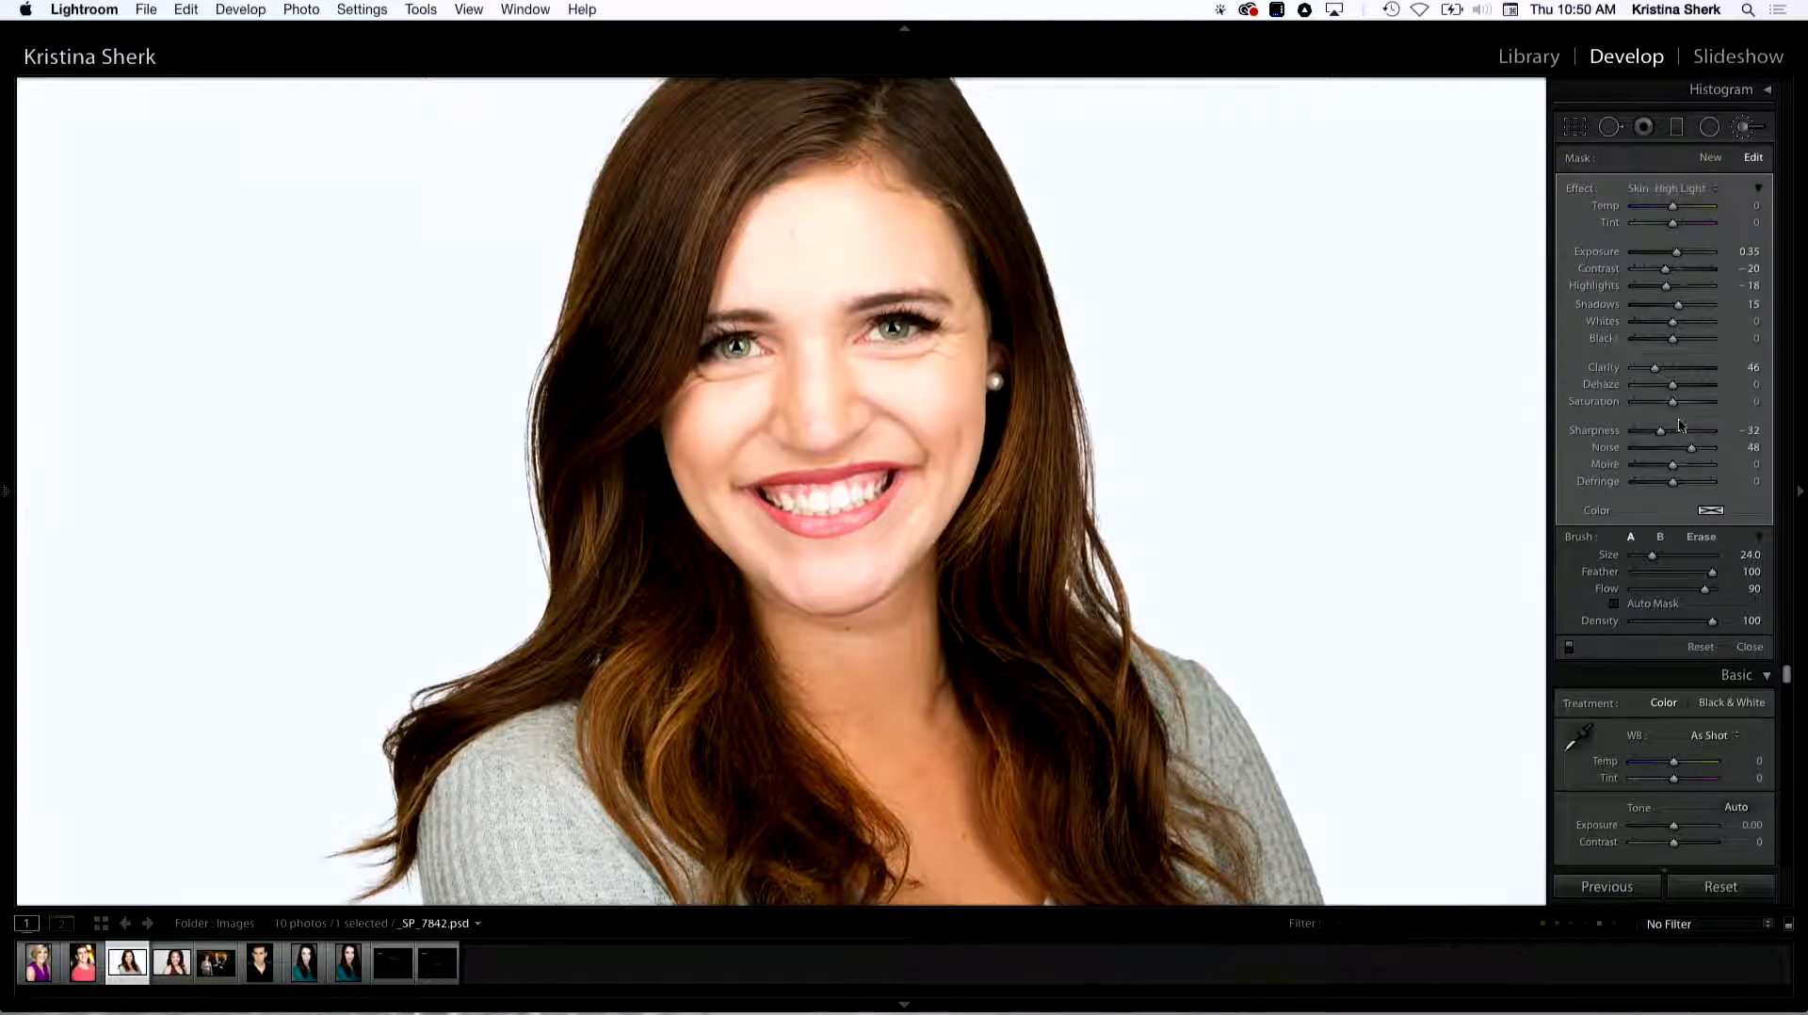